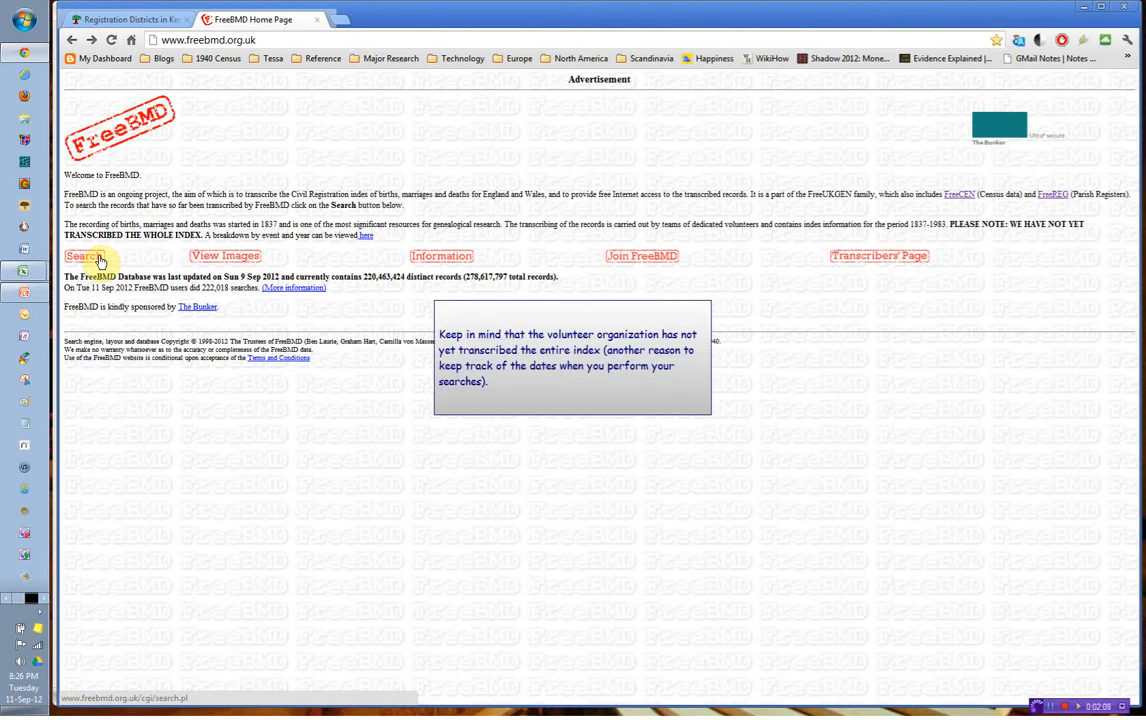
Open the FreeBMD search form, set the record type to Deaths and enter the family surname being researched
click(100, 261)
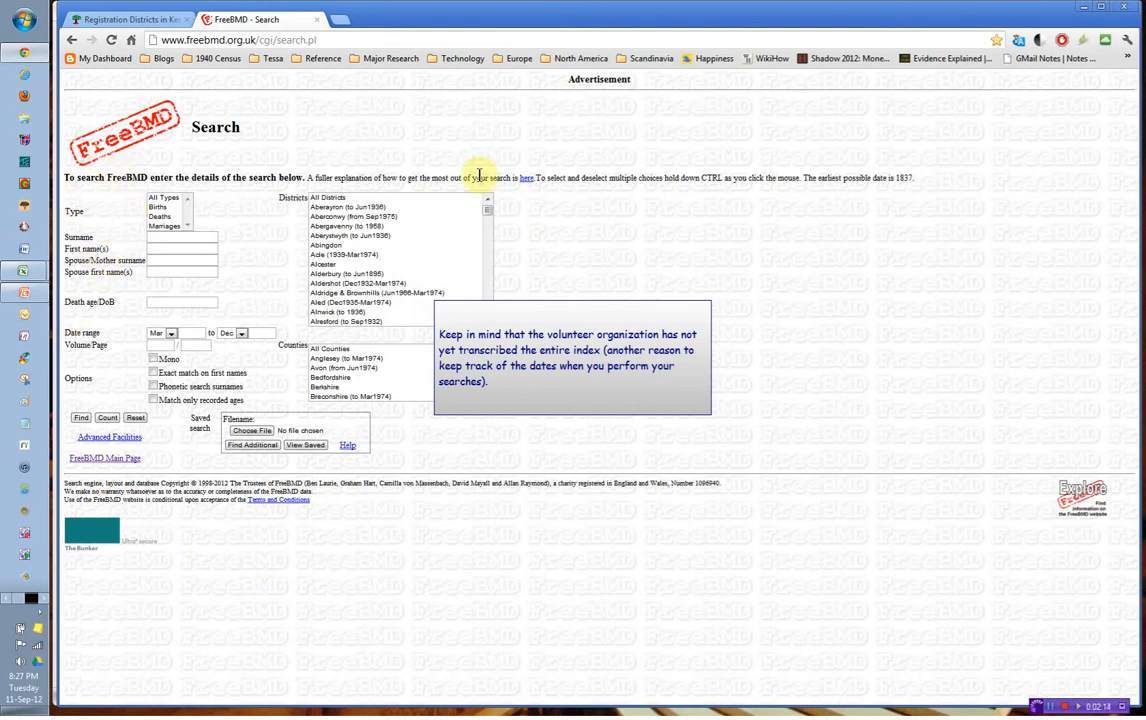
click(160, 218)
click(159, 237)
text(keough)
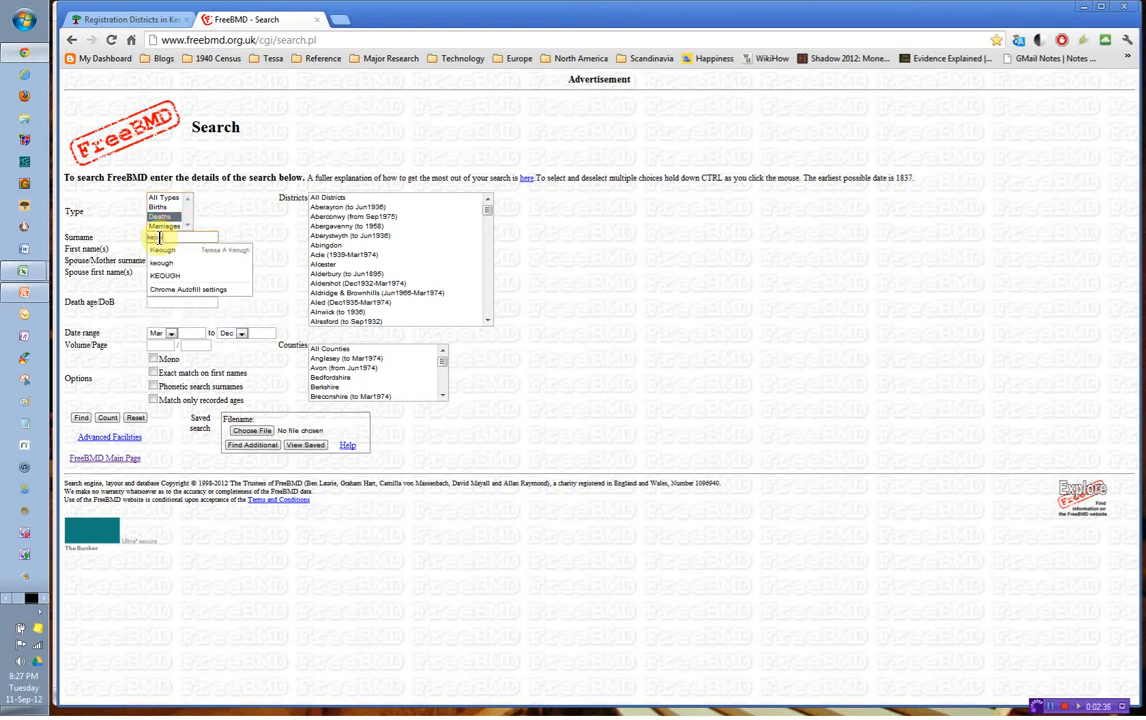
click(247, 232)
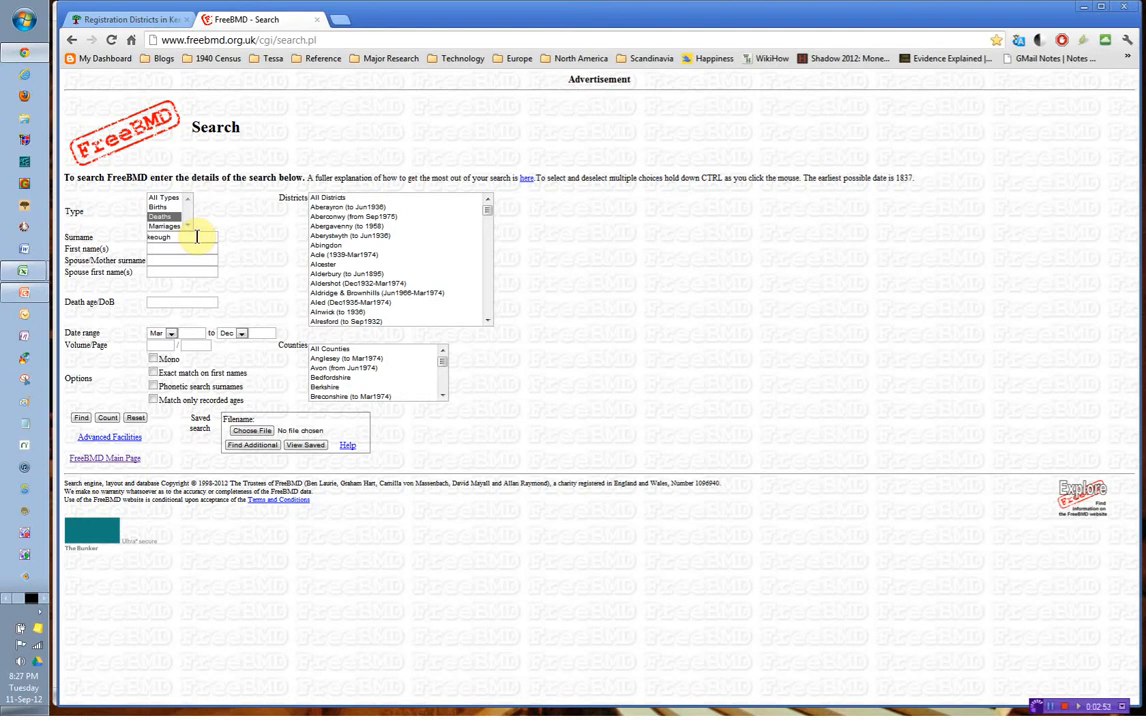
Include All Districts and All Counties in the death search and run it
click(330, 199)
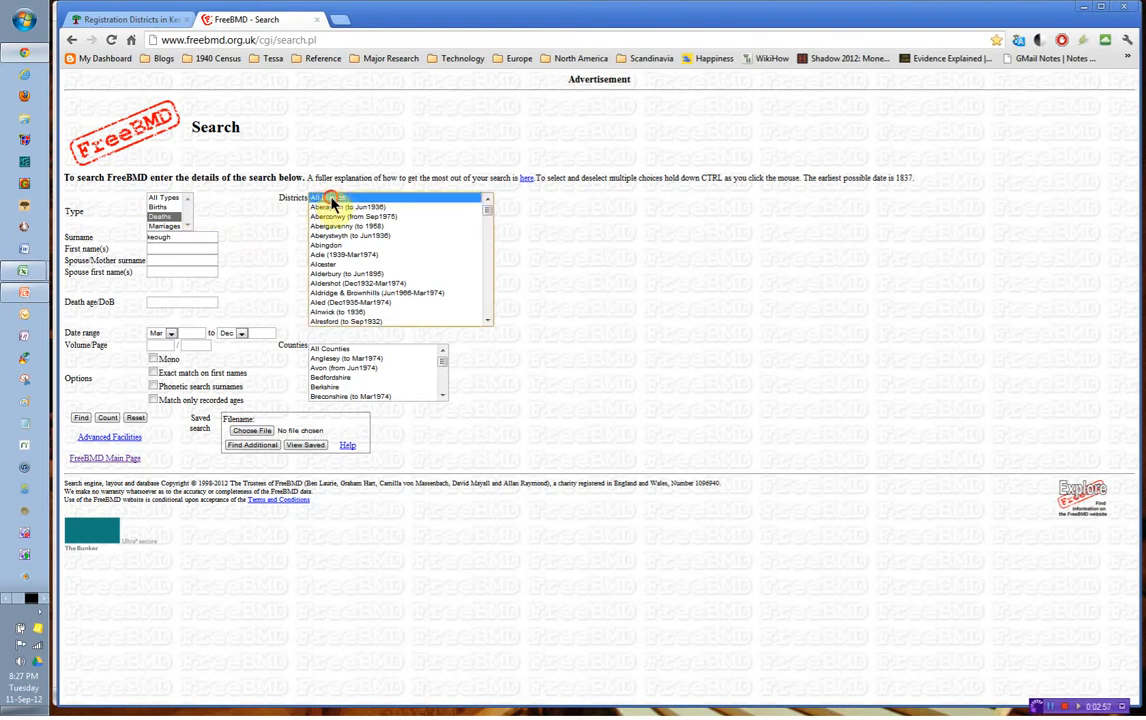
click(338, 349)
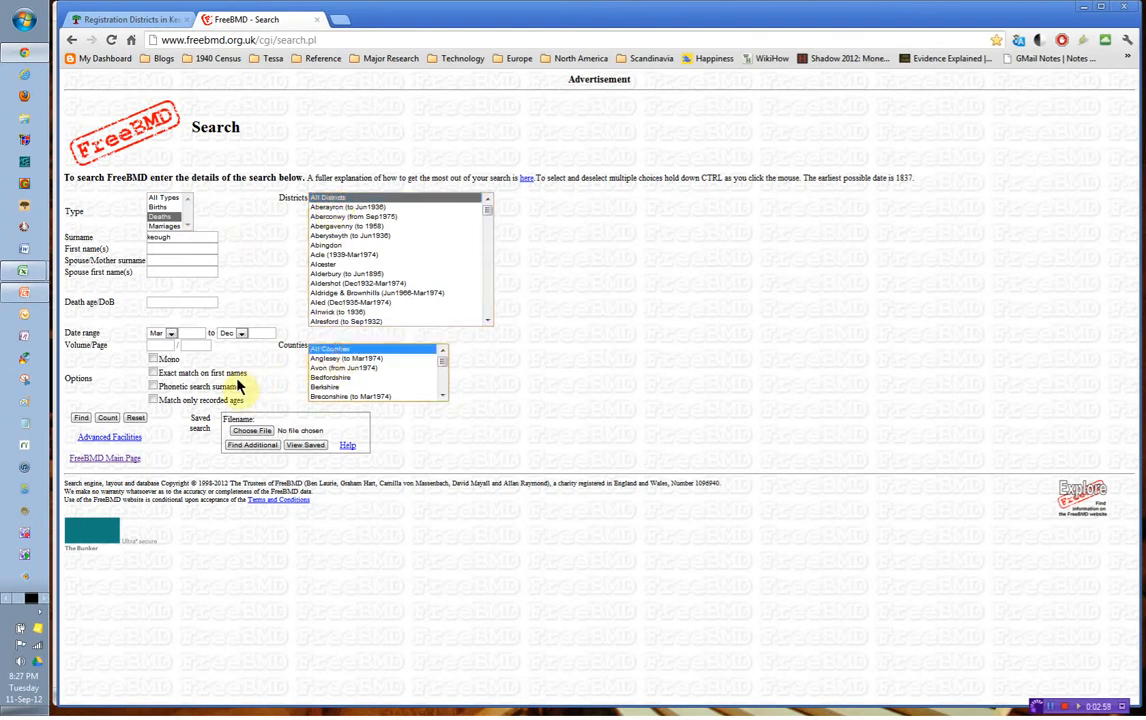
click(83, 419)
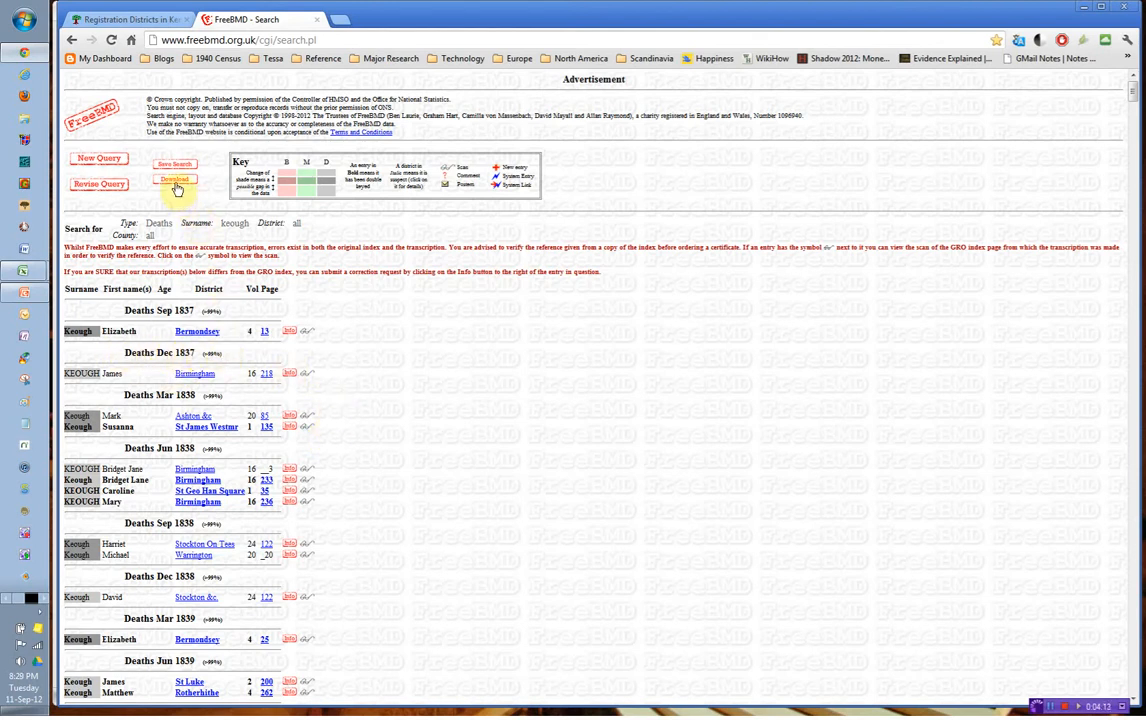
Download the death search results as a text file and open it to review the listed entries
click(175, 183)
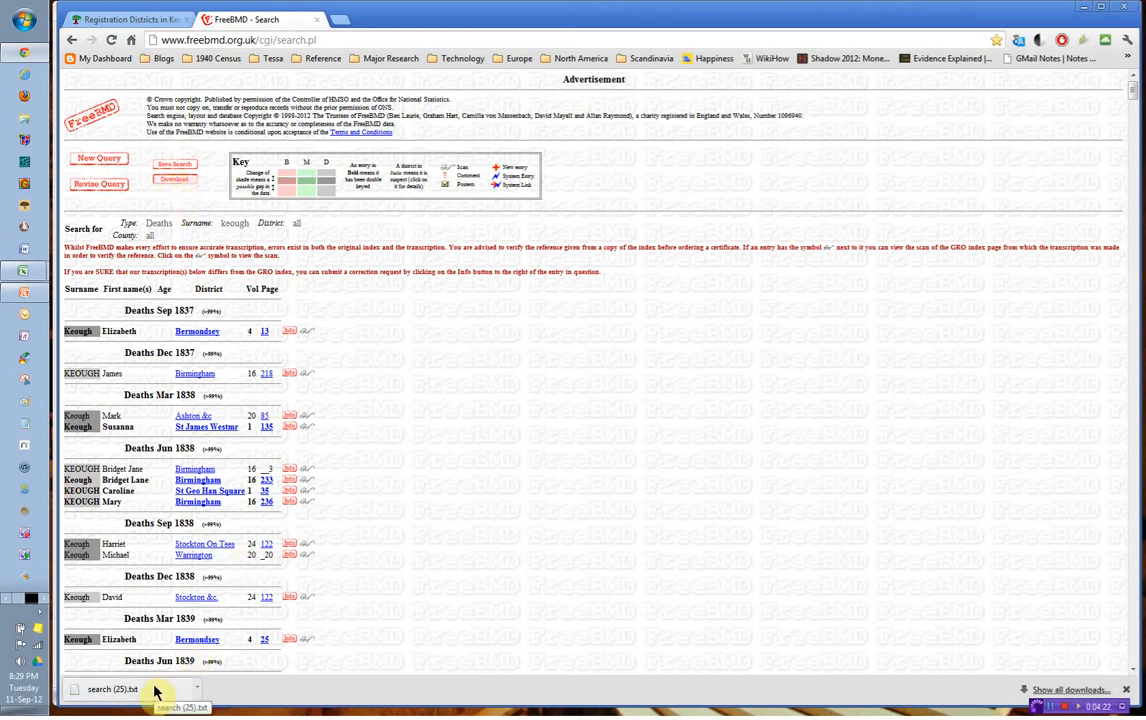
click(155, 692)
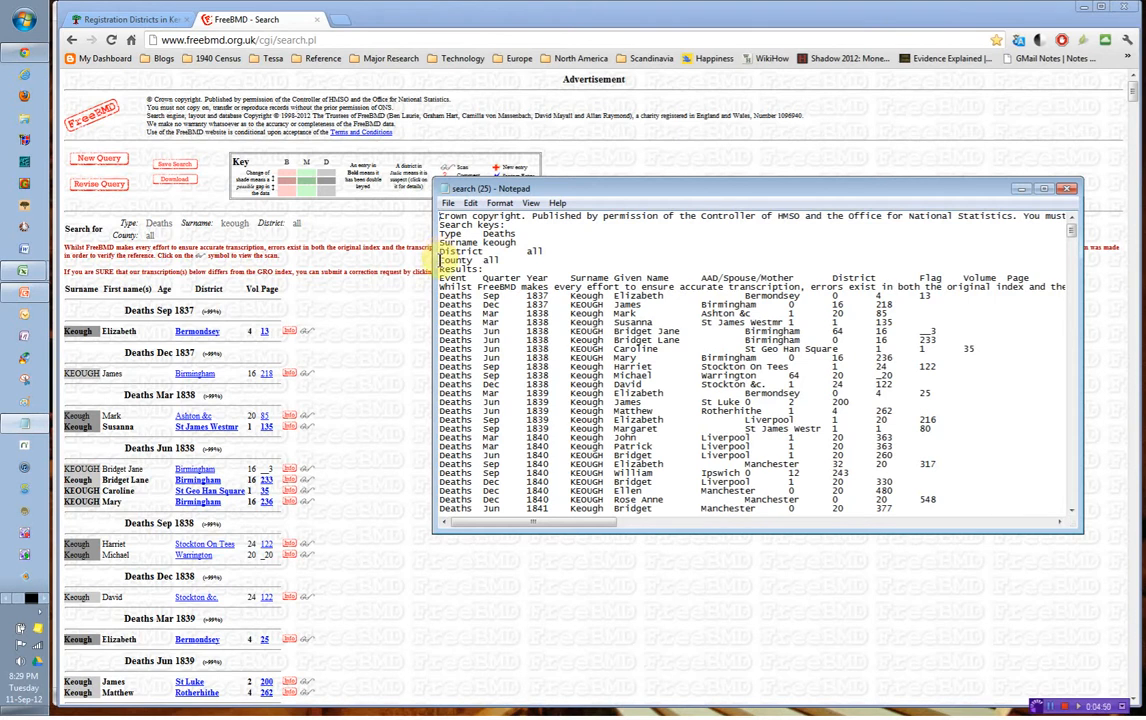
drag(1072, 232, 1071, 370)
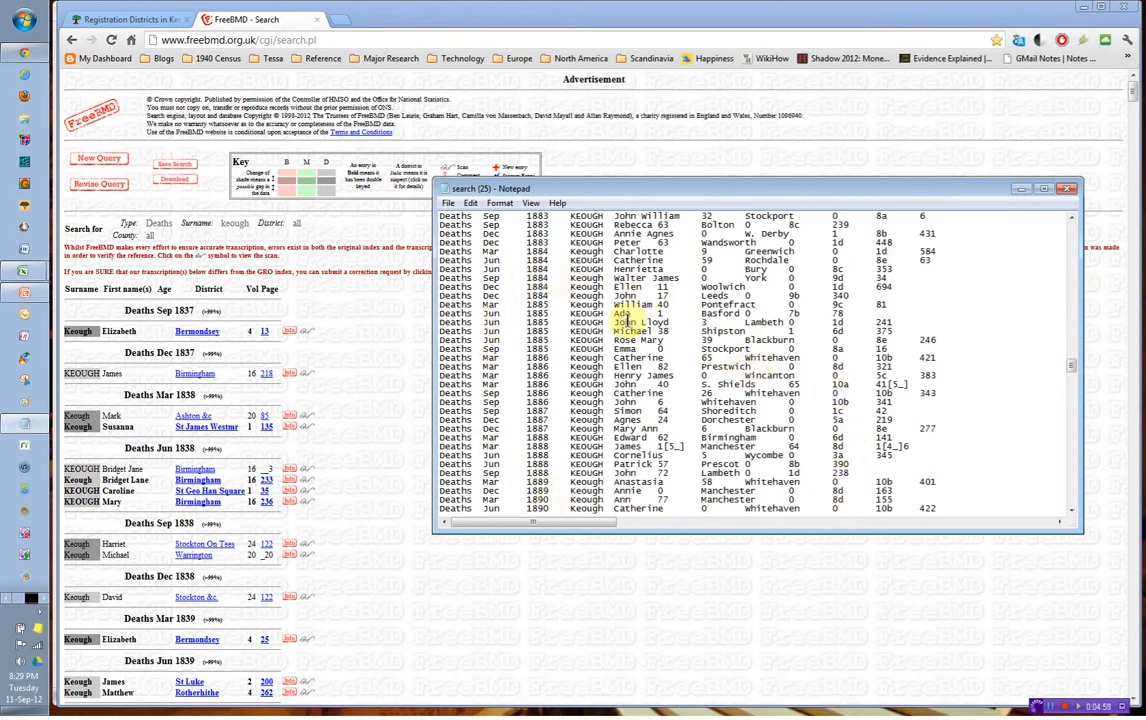
drag(1072, 366, 955, 210)
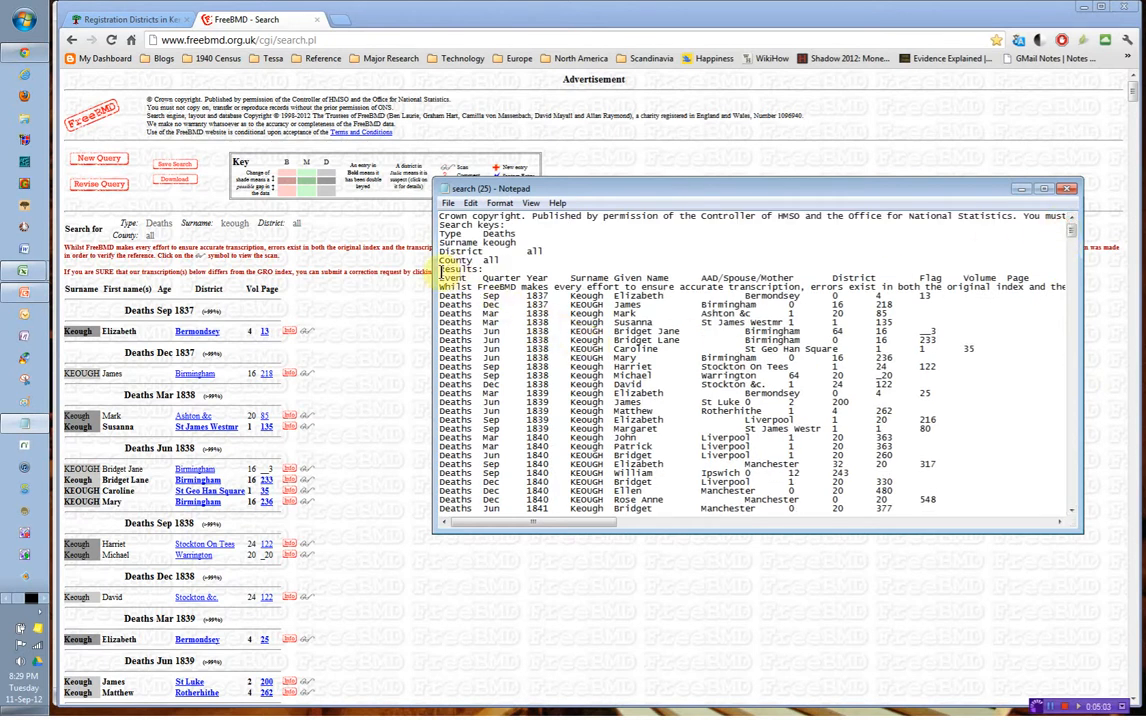
drag(440, 269, 441, 300)
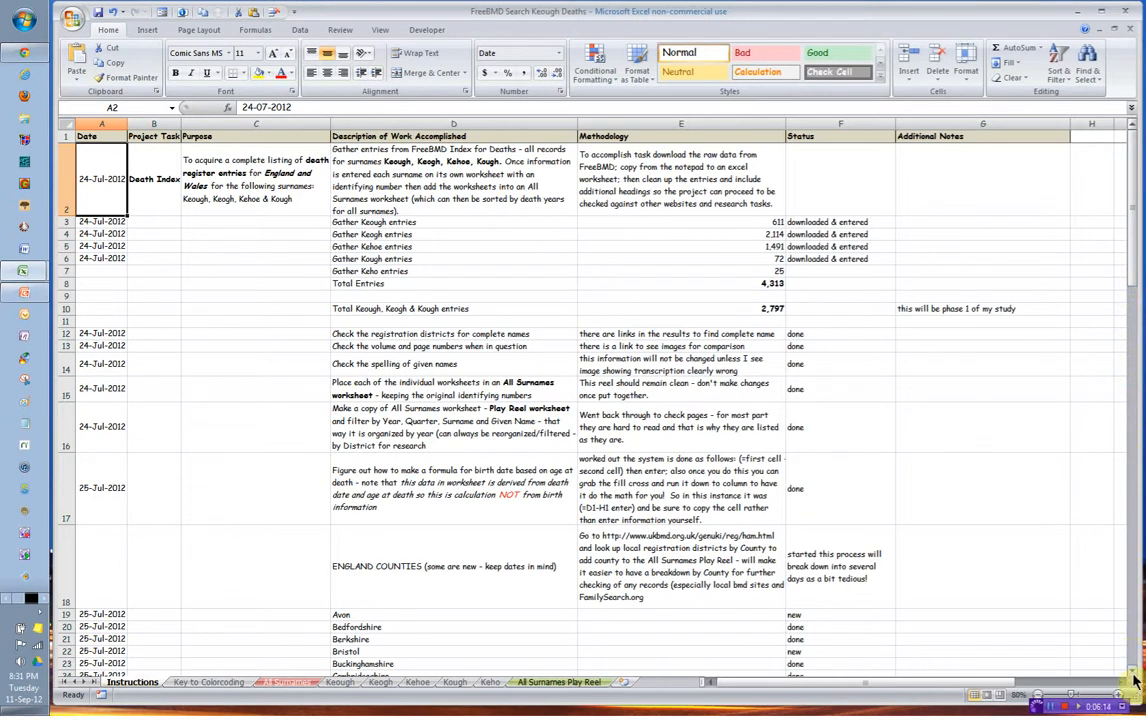
Review the Instructions worksheet and the first single-surname worksheet, and open the All Surnames Play Reel worksheet
drag(1133, 675, 1133, 675)
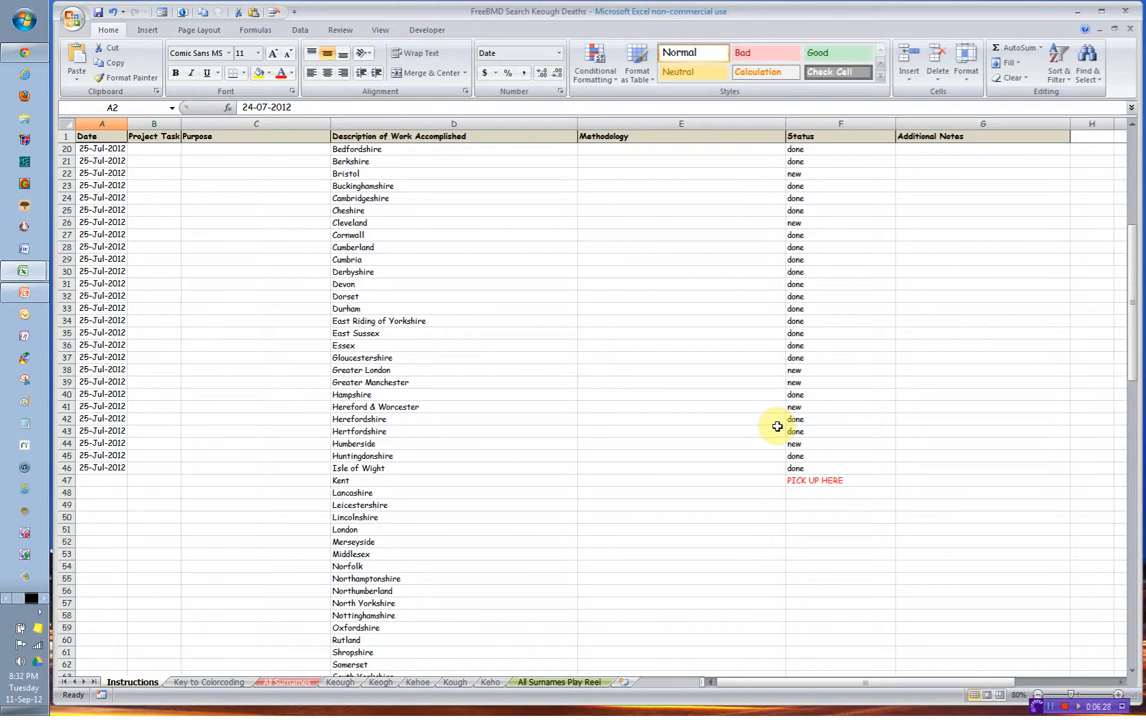
click(344, 684)
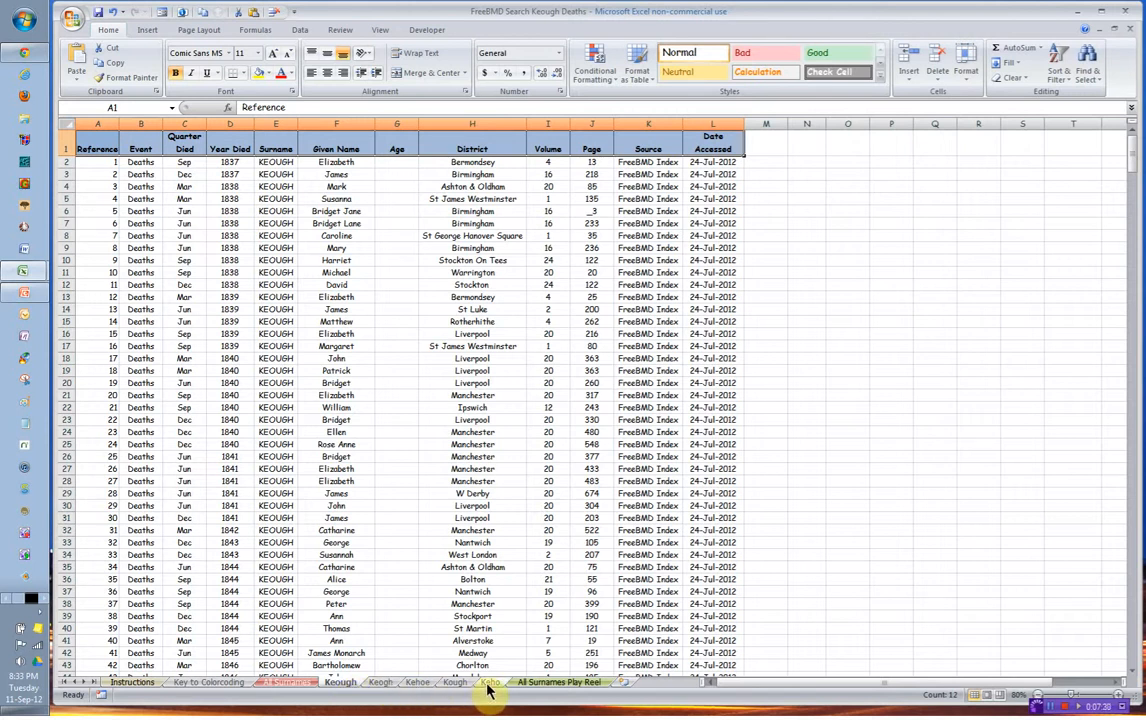
click(558, 684)
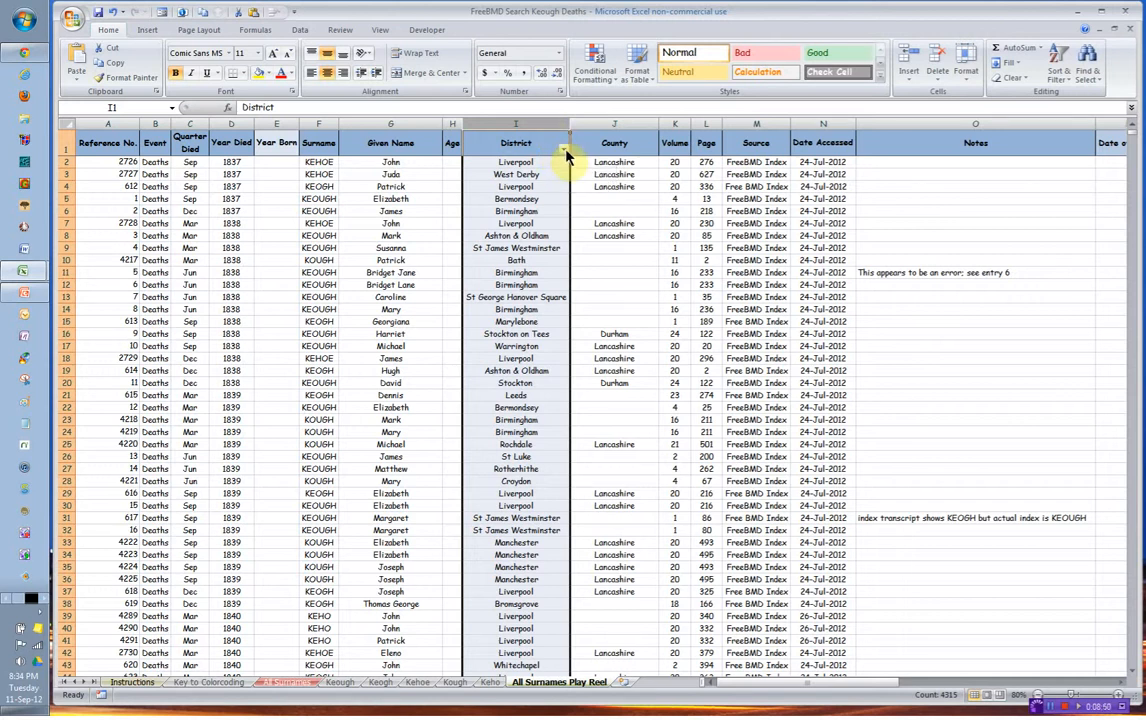
click(563, 146)
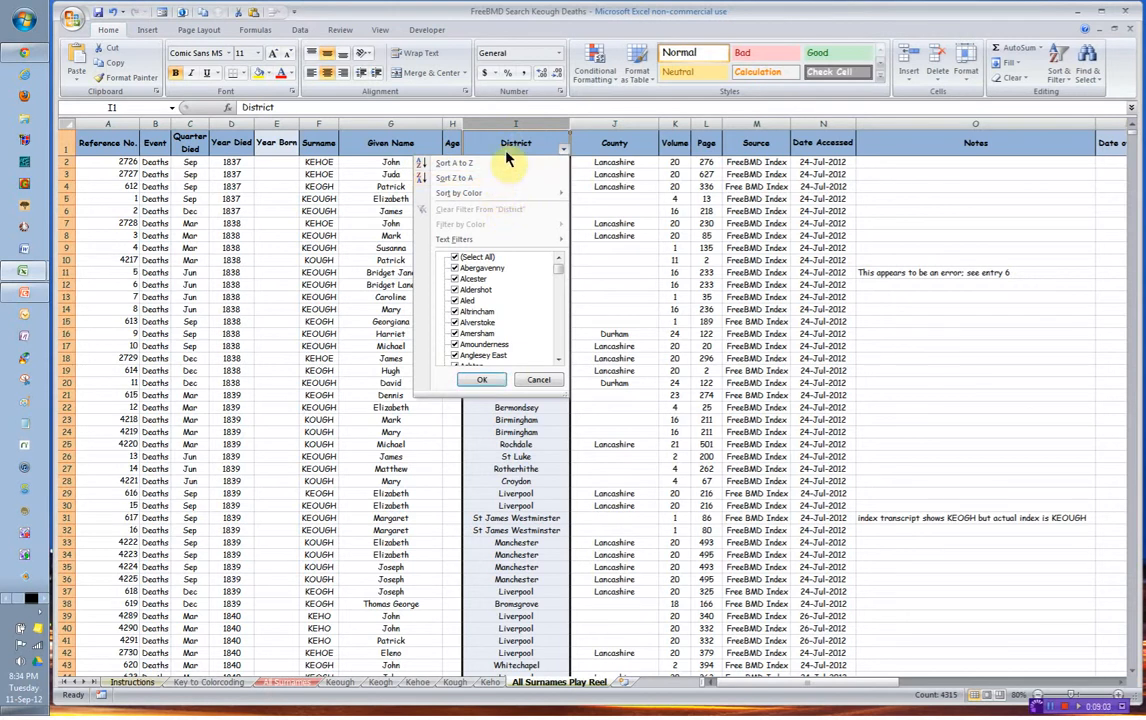
click(457, 259)
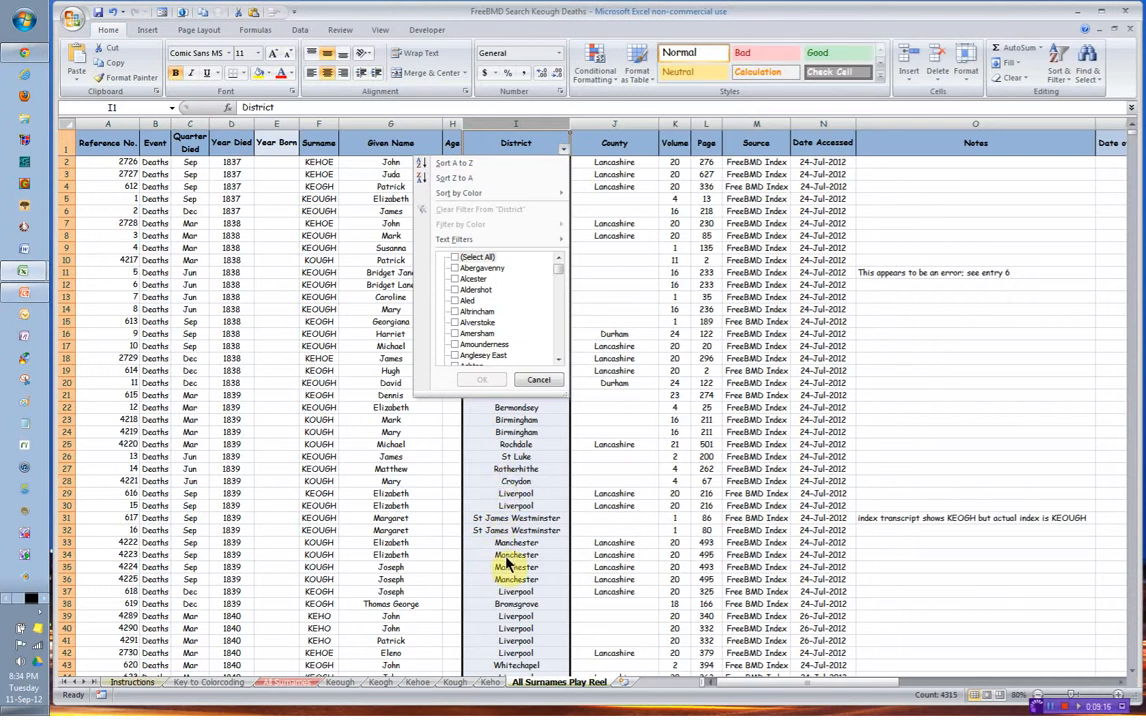
mouse_move(556, 272)
mouse_down()
mouse_move(556, 362)
mouse_move(564, 272)
mouse_up()
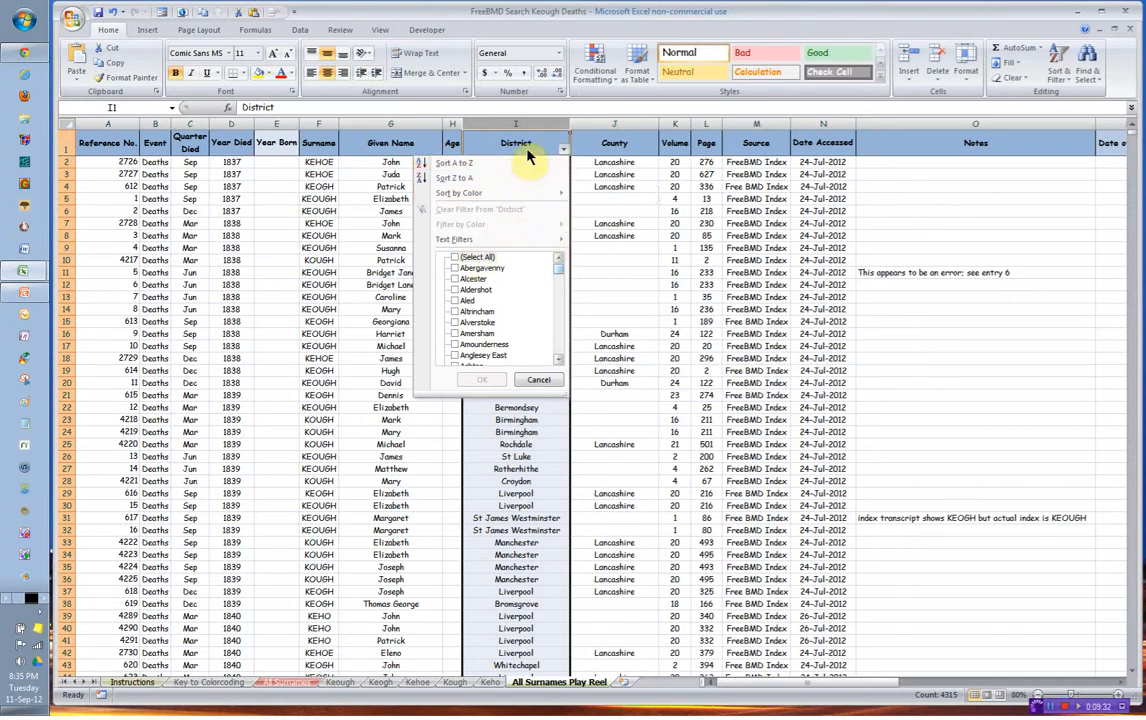
click(732, 30)
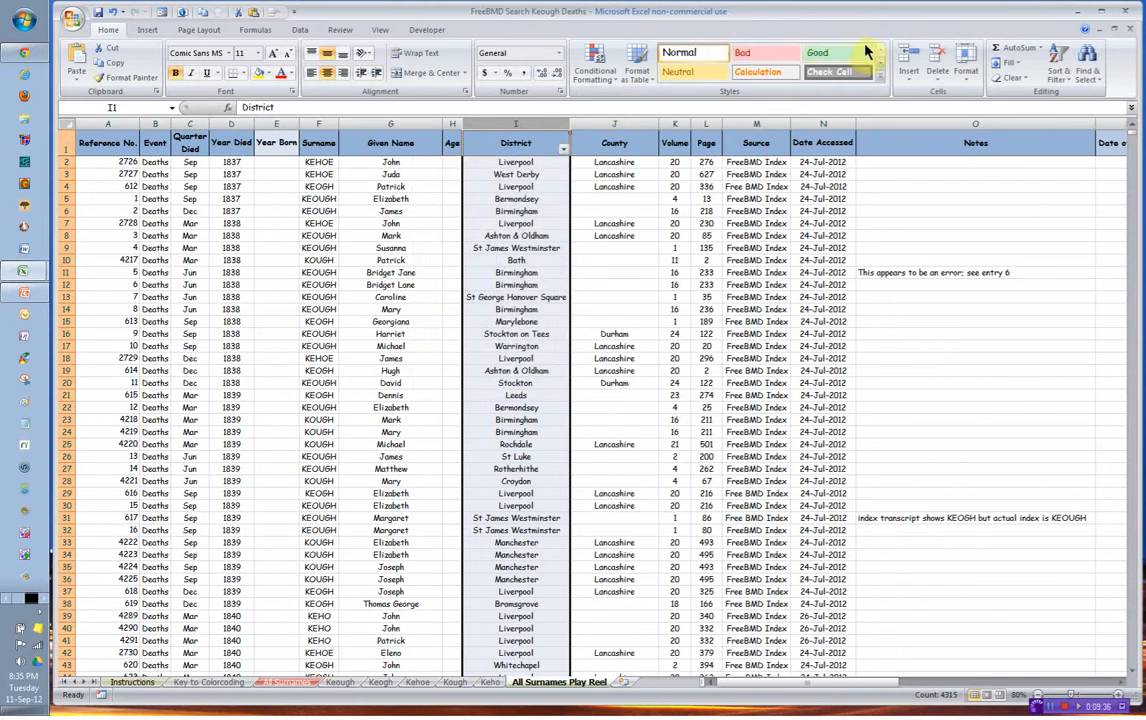
click(1053, 707)
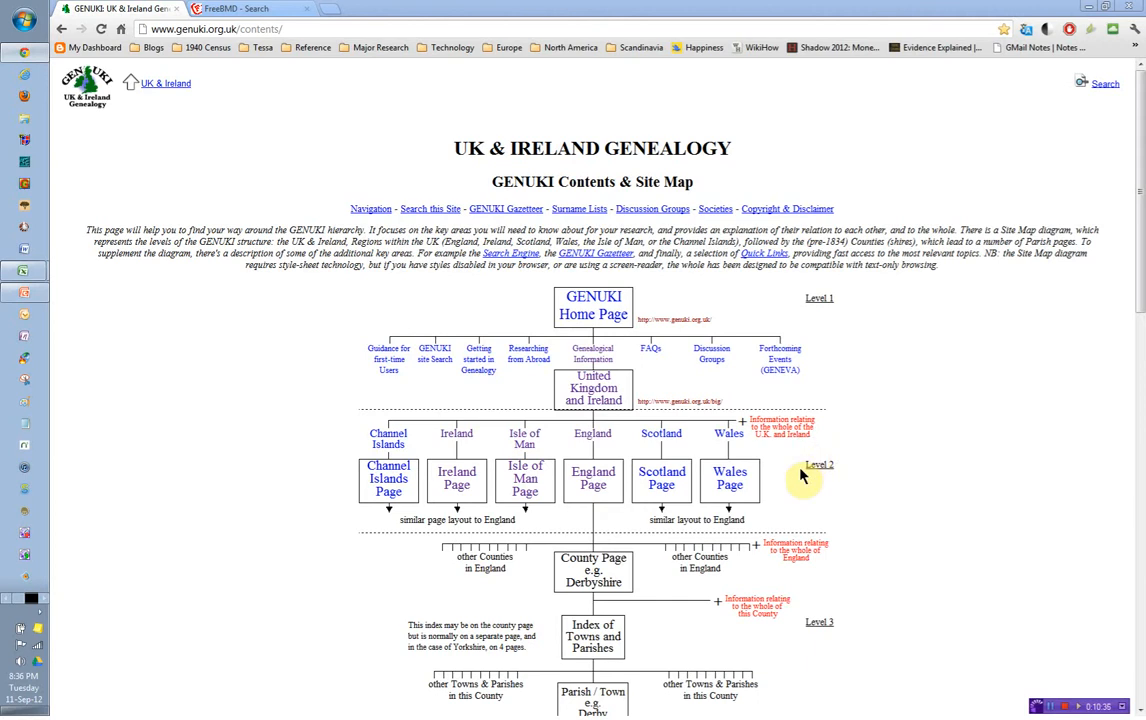
Open the England page from the GENUKI site map and check its Church Records section before returning to the topic list
click(594, 484)
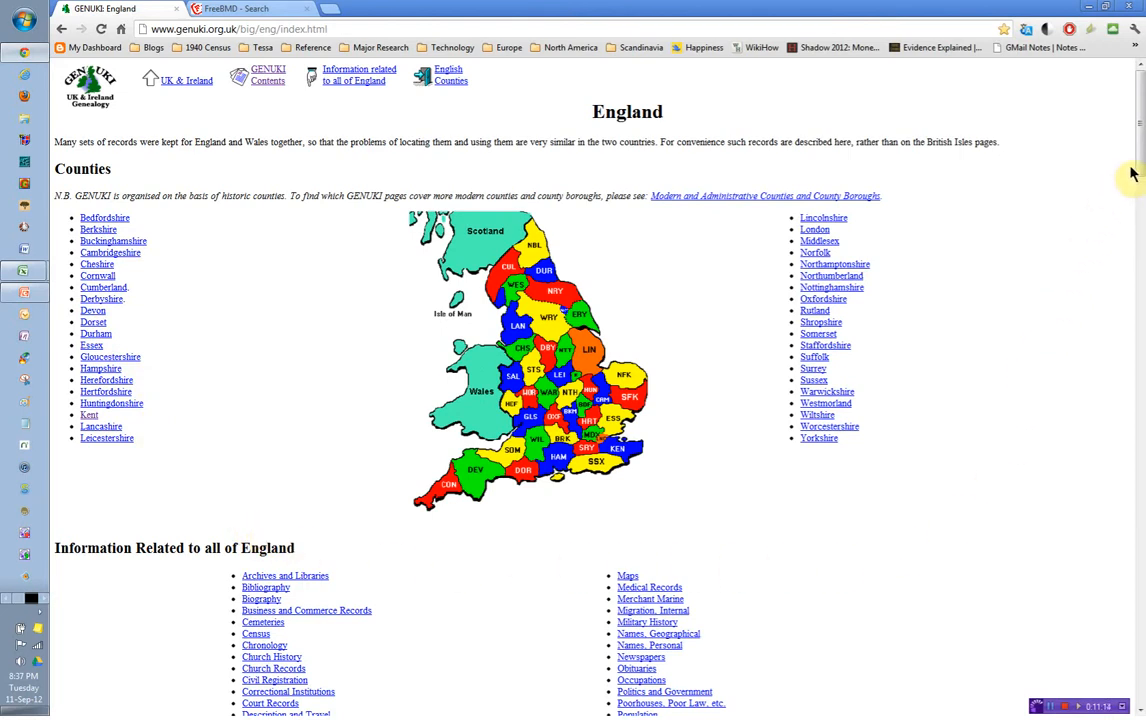
drag(1140, 172, 1140, 218)
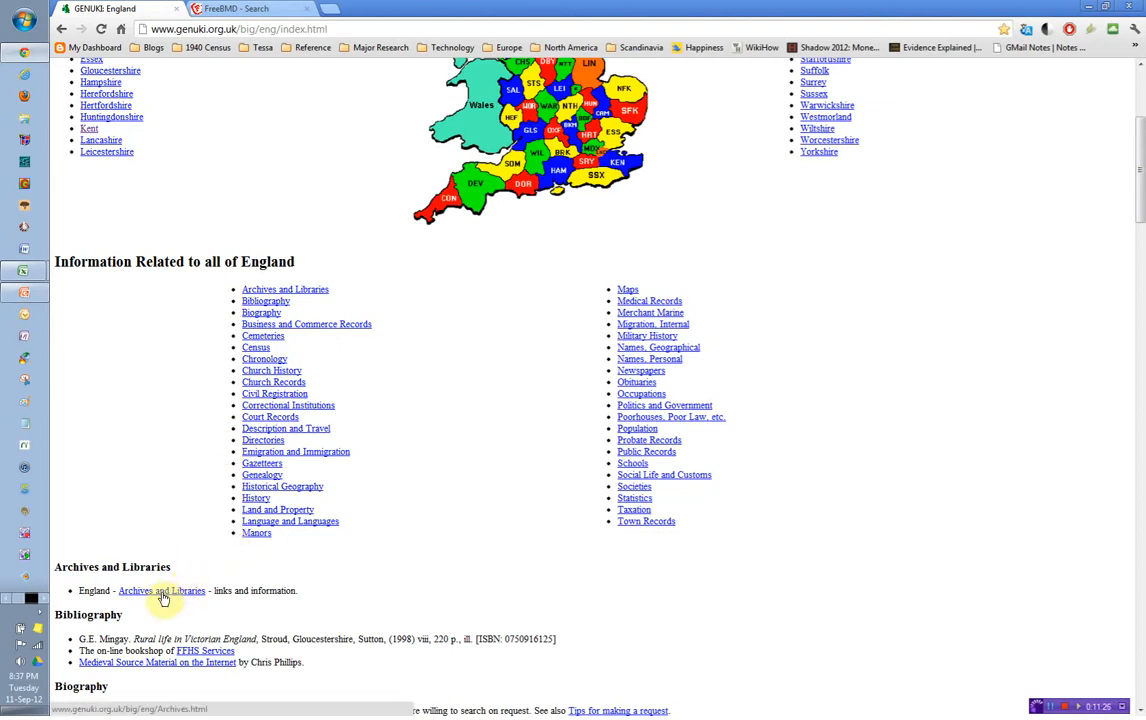
click(267, 383)
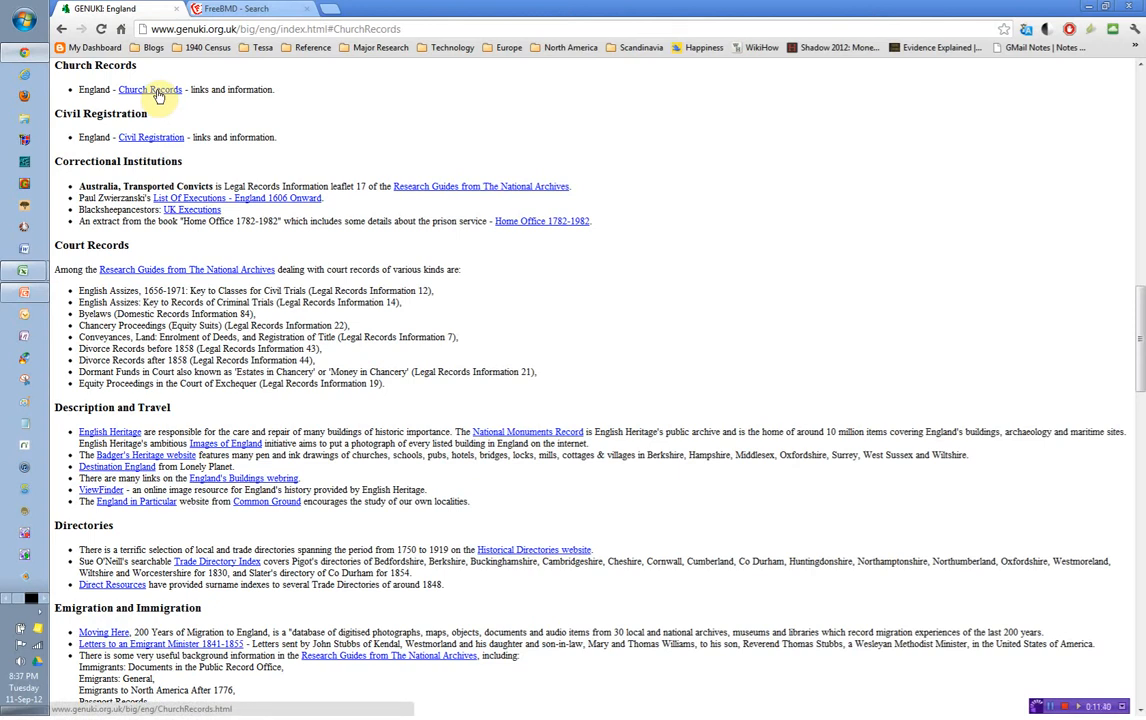
click(61, 32)
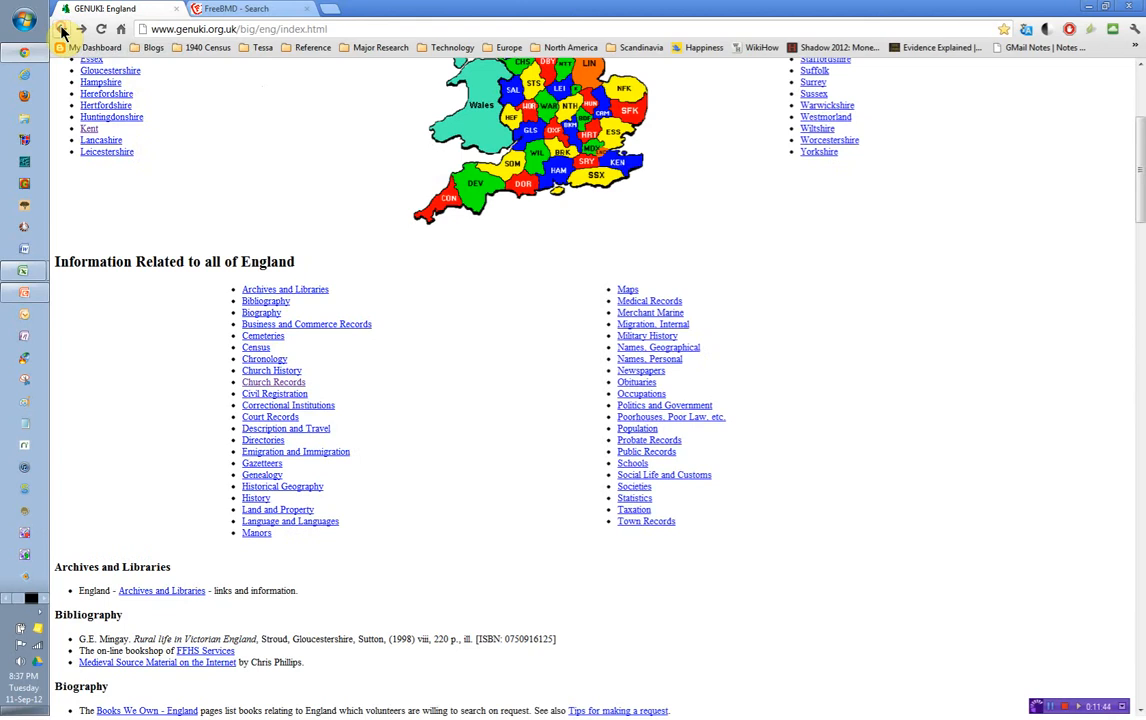
Open the Kent county page, follow its Civil Registration link to Kent's registration districts and enlarge the page text
scroll(147, 204, down, 2)
scroll(148, 206, up, 3)
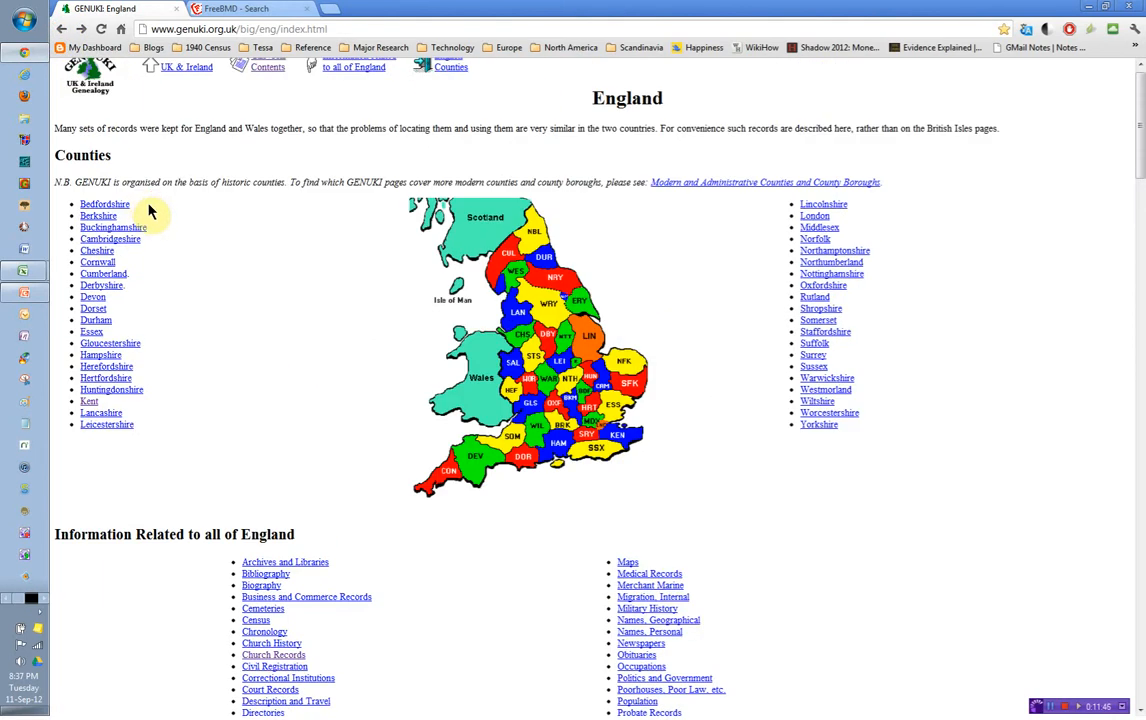
click(90, 403)
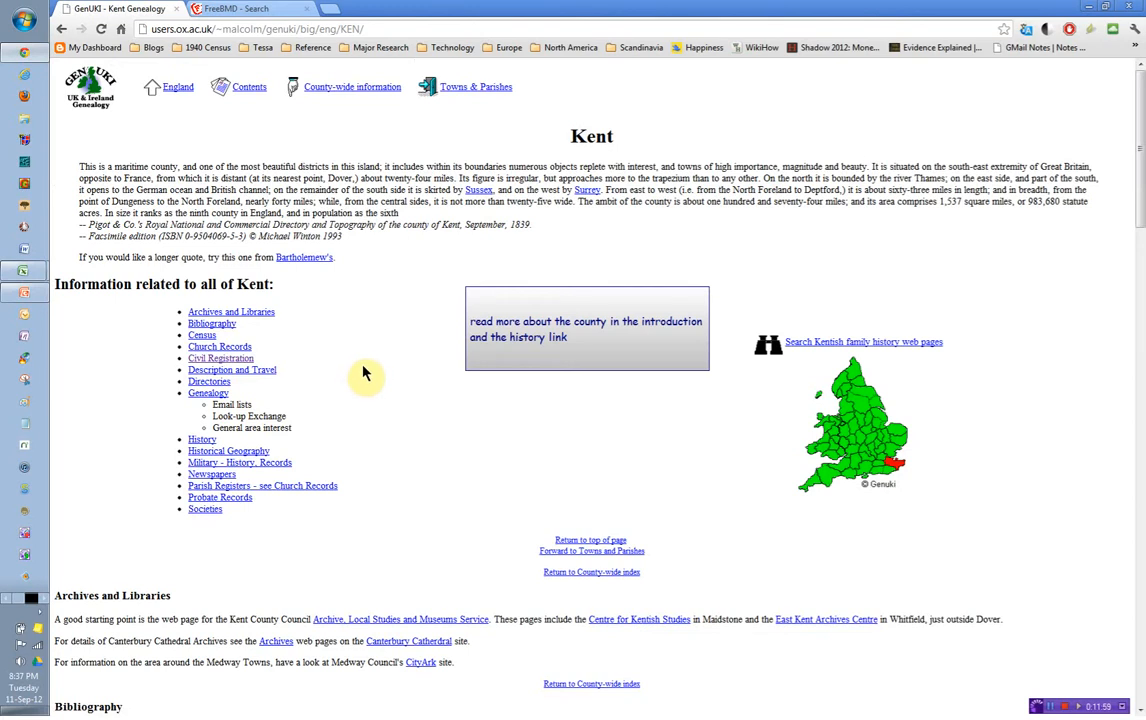
click(229, 359)
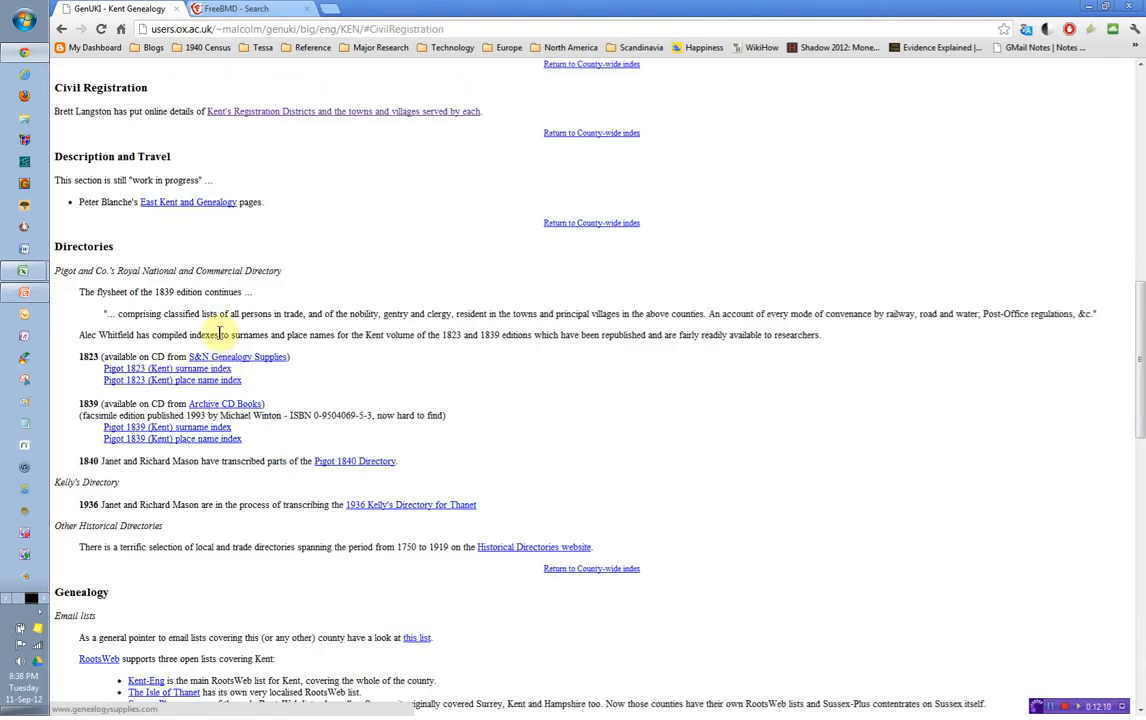
click(307, 116)
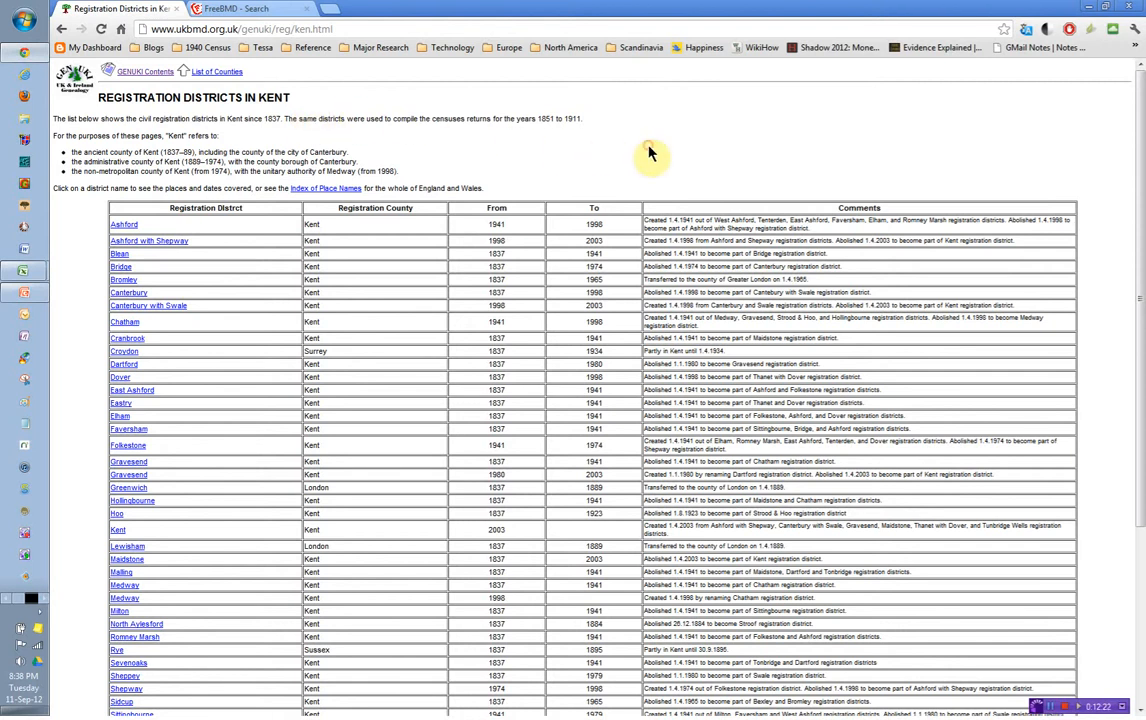
key(ctrl+plus)
key(ctrl+plus)
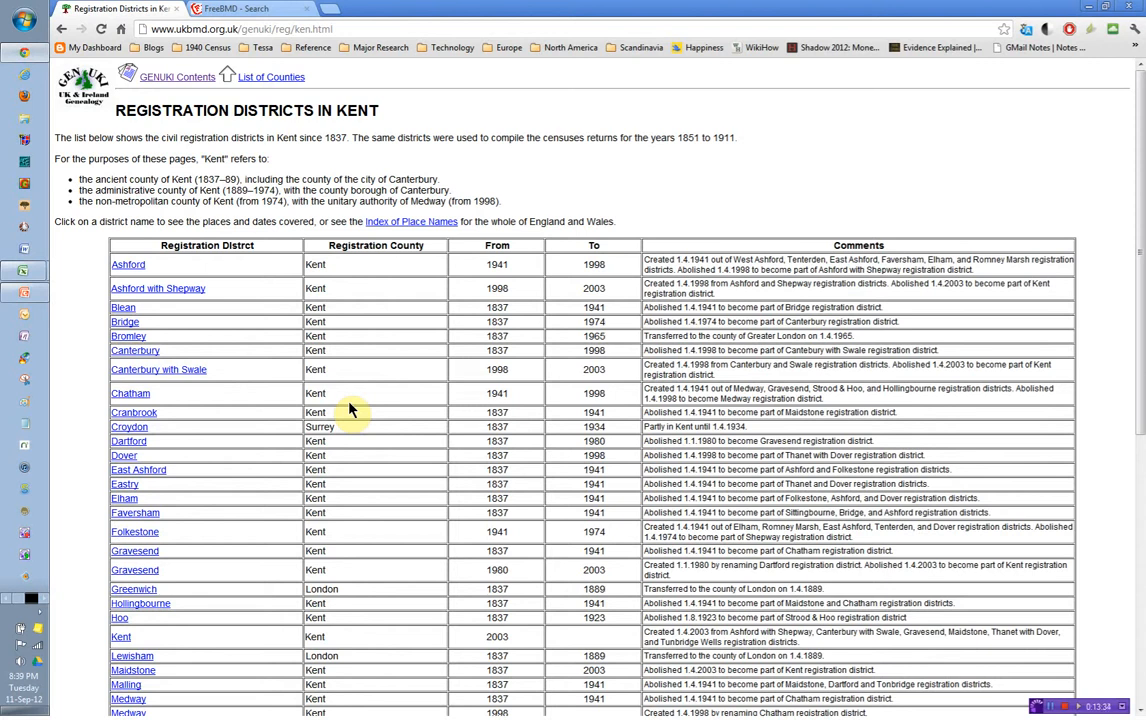
click(1053, 710)
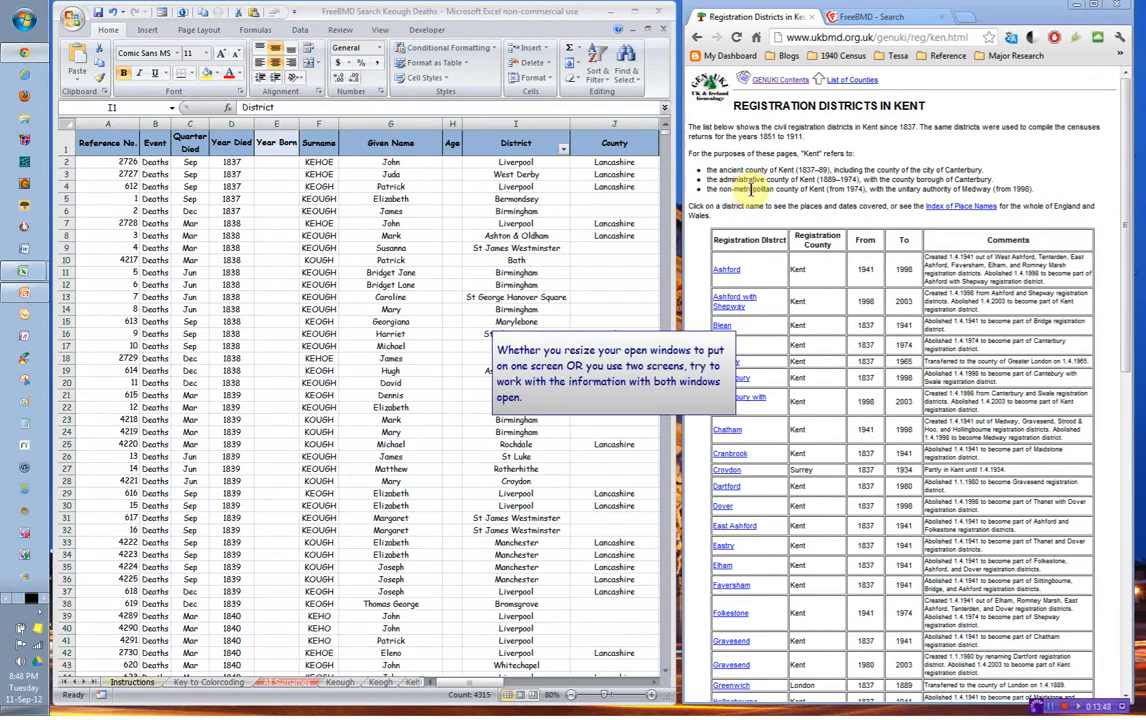
Clear all selections in the District column's filter and select the Kent district Blean
click(564, 150)
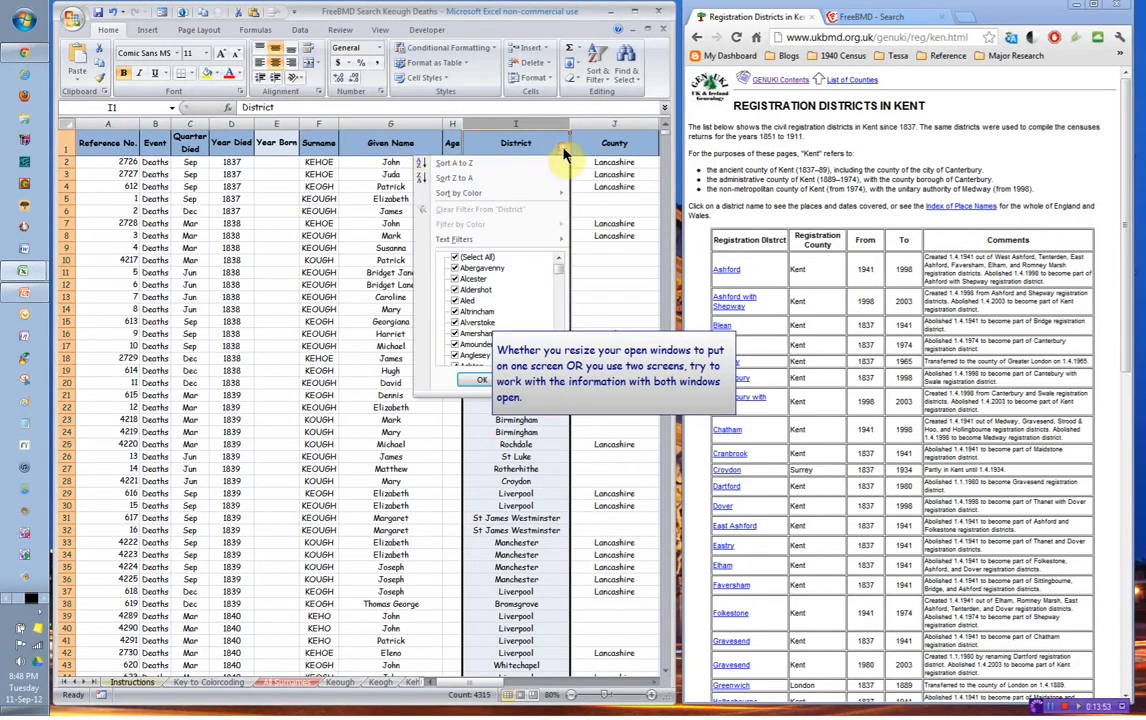
click(455, 259)
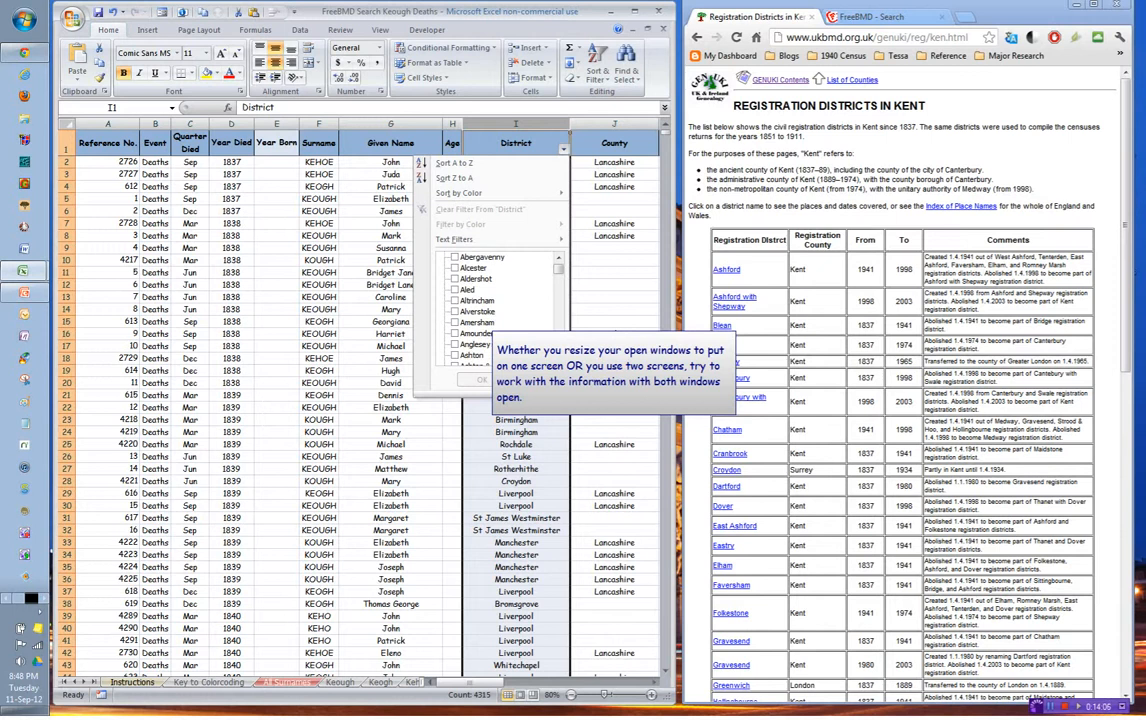
scroll(500, 305, down, 2)
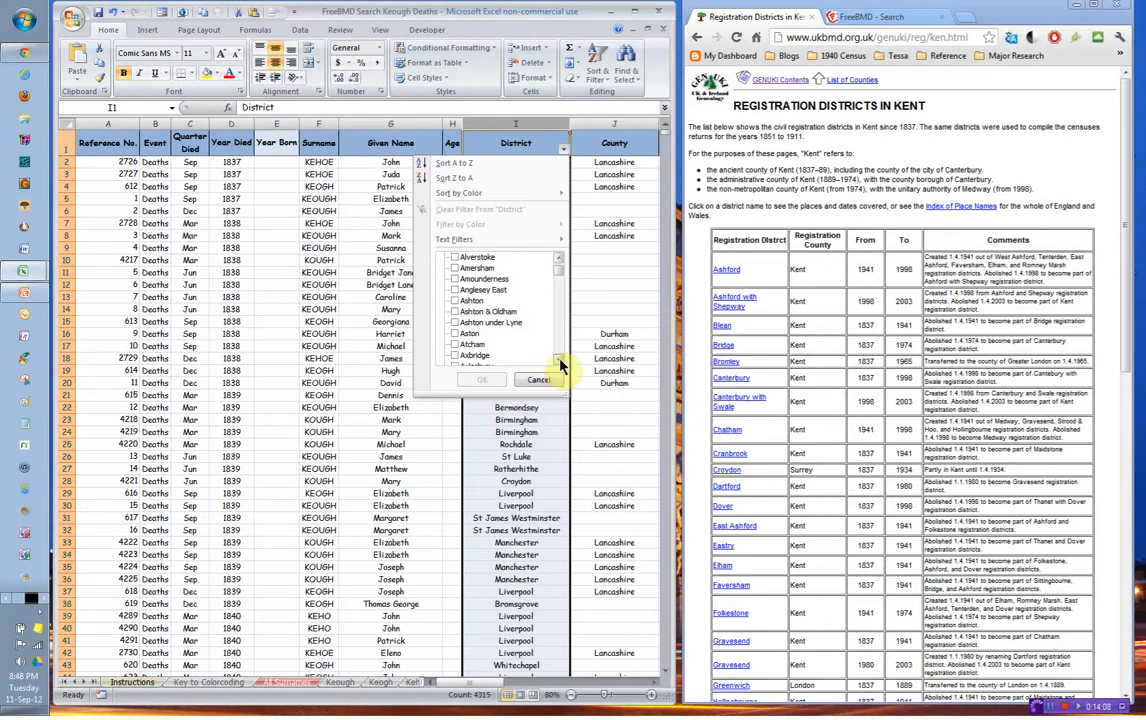
click(560, 360)
click(560, 360)
click(560, 360)
click(560, 360)
click(560, 360)
click(560, 360)
click(560, 360)
click(560, 360)
click(560, 360)
click(560, 360)
click(560, 360)
click(560, 360)
click(560, 360)
click(560, 360)
click(560, 360)
click(560, 360)
click(560, 360)
click(560, 360)
click(560, 360)
click(560, 360)
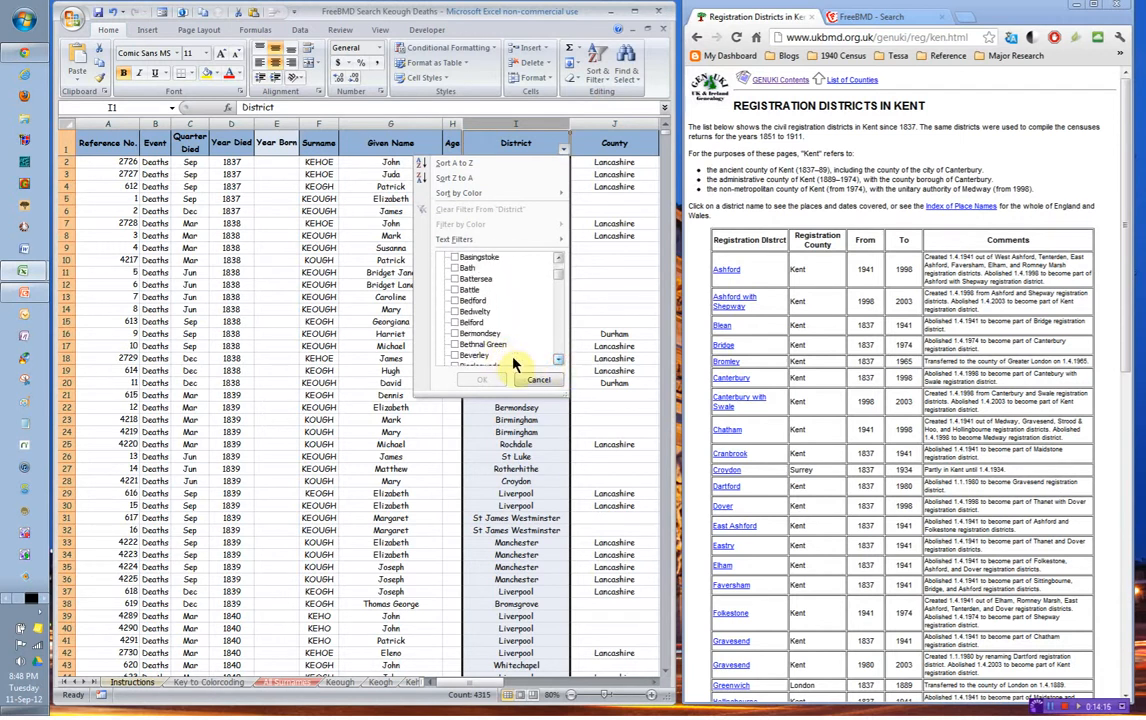
click(558, 362)
click(558, 362)
click(558, 362)
click(558, 362)
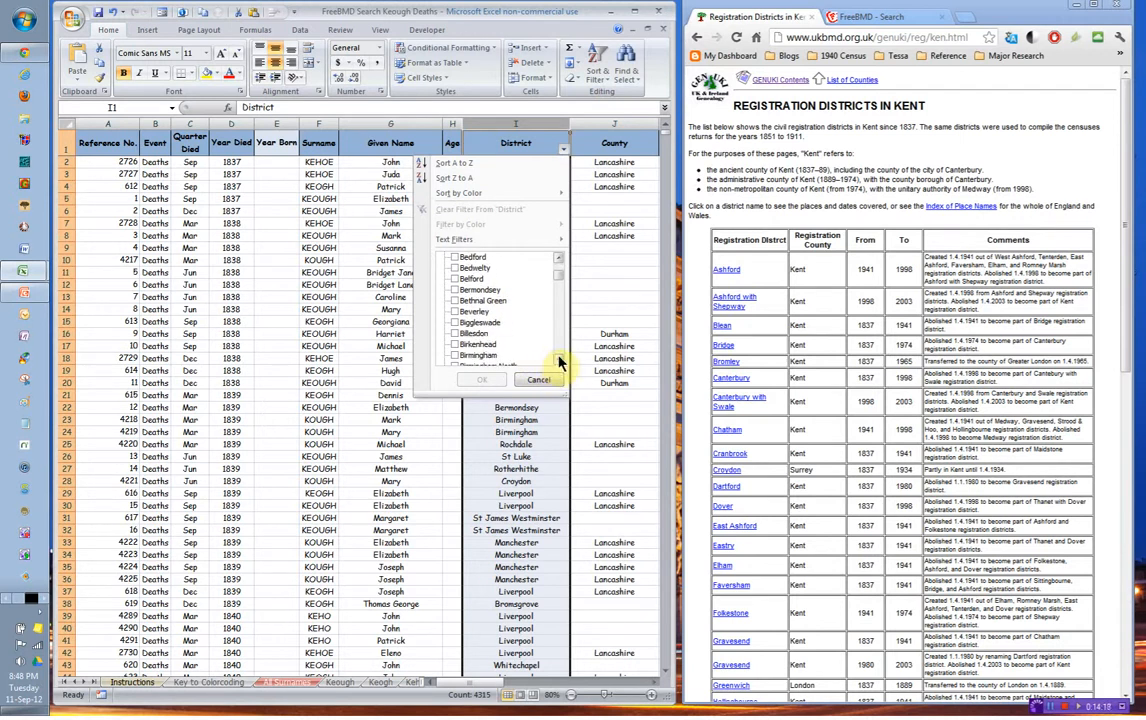
click(559, 360)
click(559, 360)
click(559, 360)
click(559, 360)
click(559, 360)
click(559, 360)
click(559, 360)
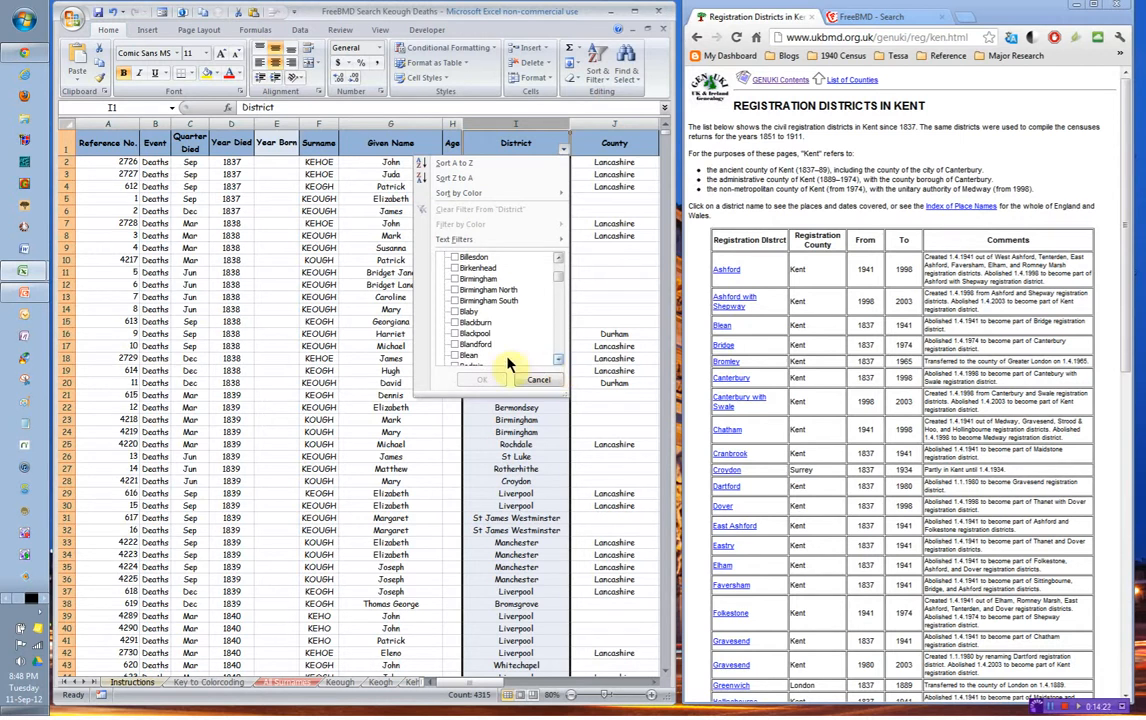
click(463, 358)
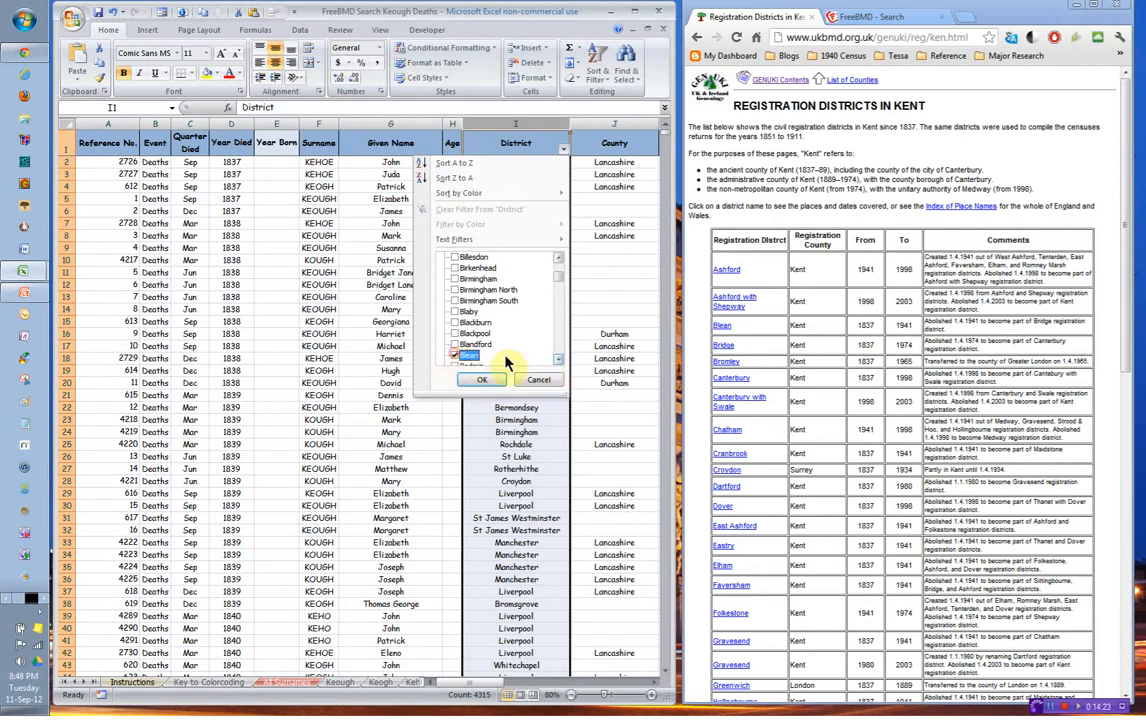
Add Bromley to the selected districts in the District filter
click(559, 360)
click(559, 360)
click(559, 360)
click(559, 360)
click(559, 360)
click(559, 360)
click(559, 360)
click(559, 360)
click(559, 360)
click(559, 360)
click(559, 360)
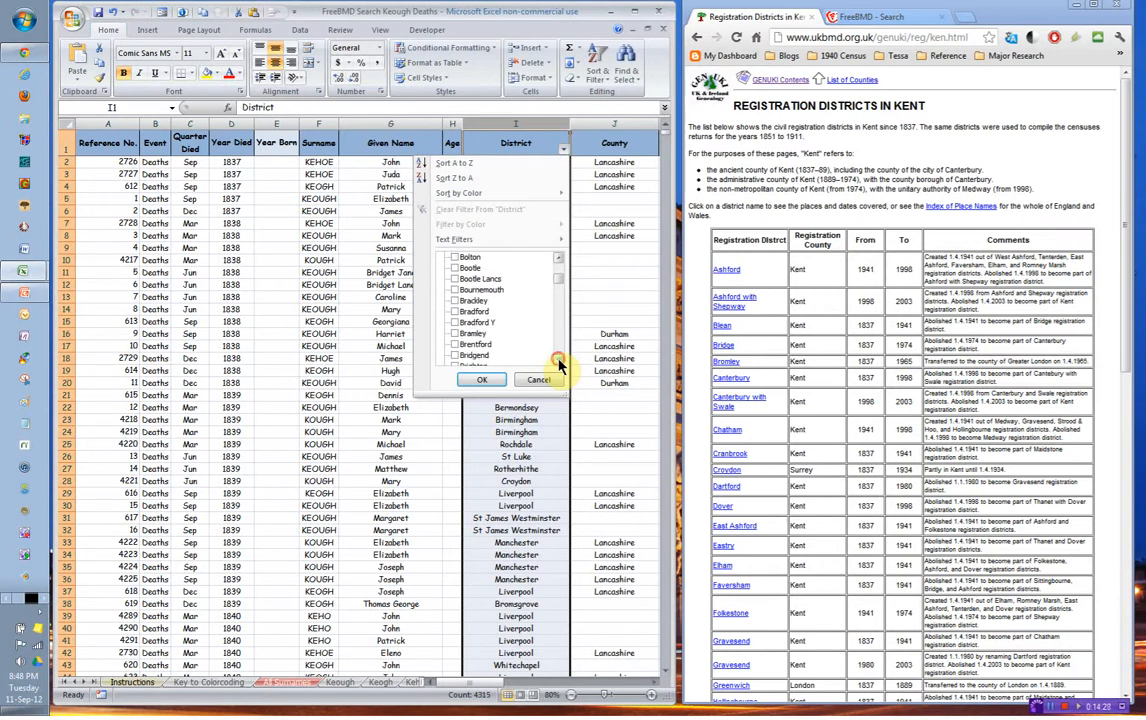
click(559, 360)
click(559, 360)
click(559, 360)
click(559, 360)
click(559, 360)
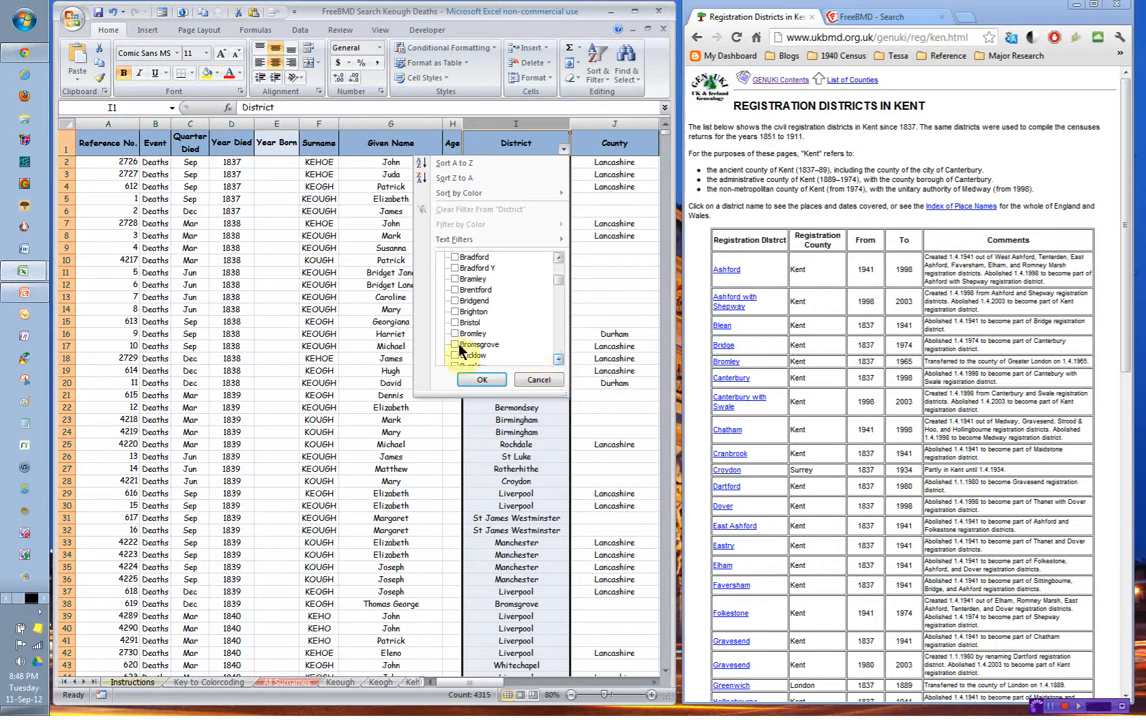
click(455, 334)
Add Canterbury and the following Kent districts up to Greenwich to the District filter, and apply it to the worksheet
click(559, 360)
click(559, 360)
click(559, 361)
click(559, 361)
click(559, 361)
click(559, 361)
click(559, 361)
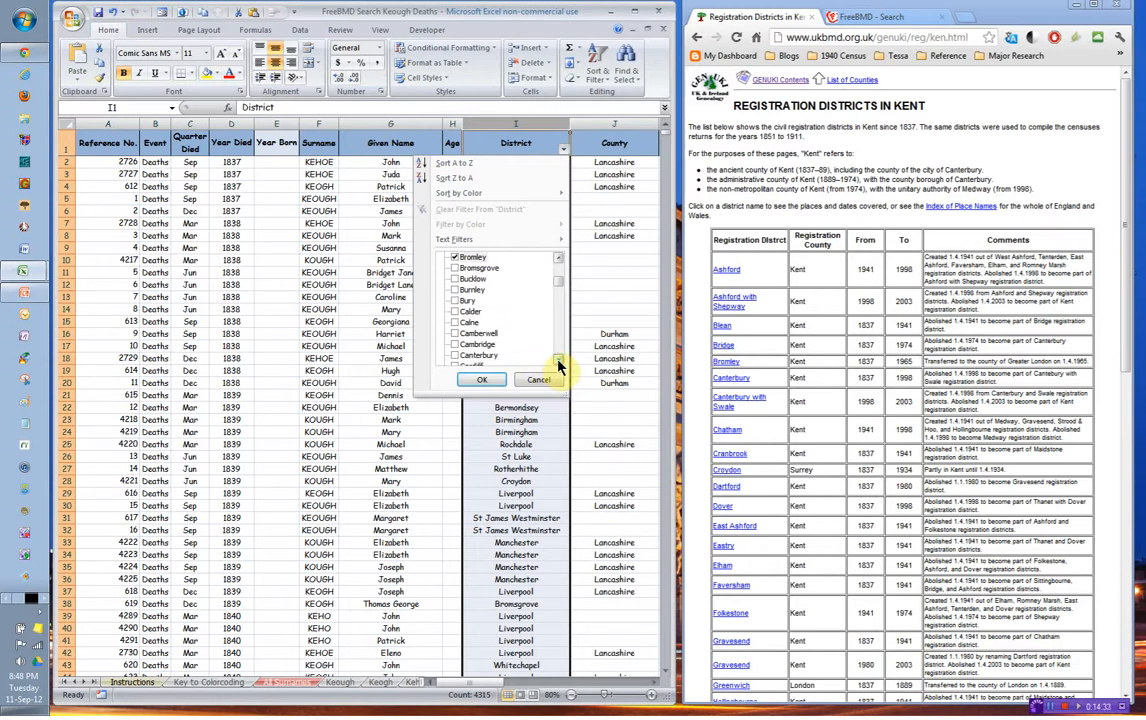
click(455, 356)
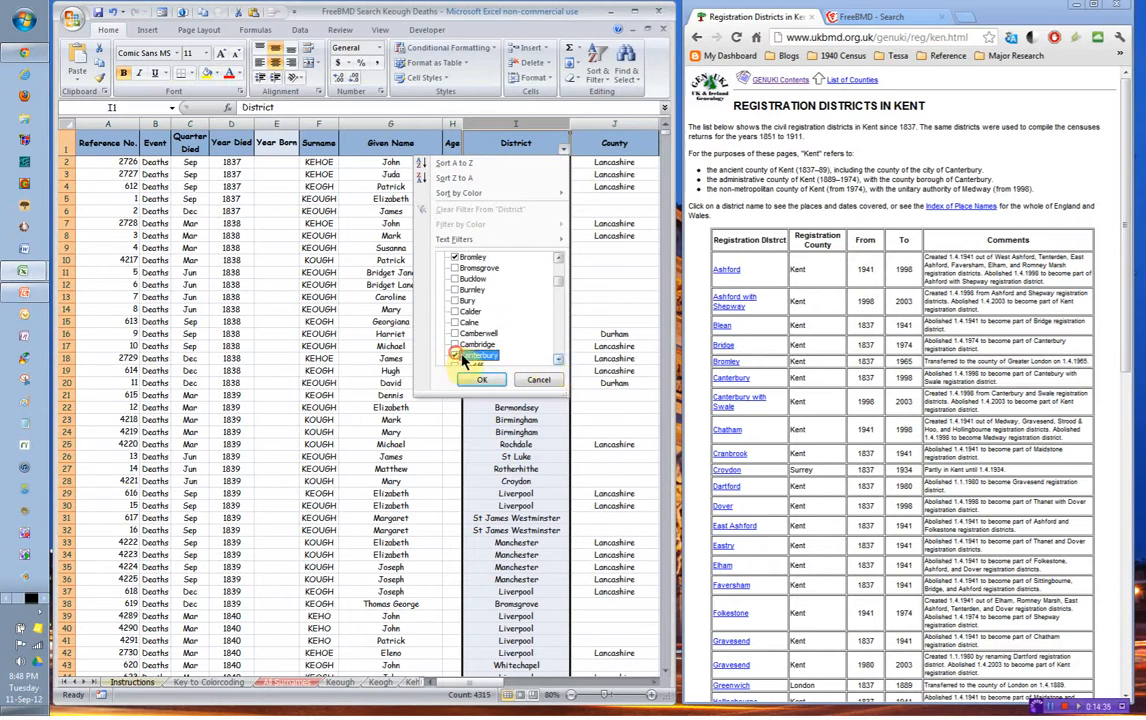
click(559, 361)
click(559, 361)
click(559, 361)
click(559, 361)
click(559, 361)
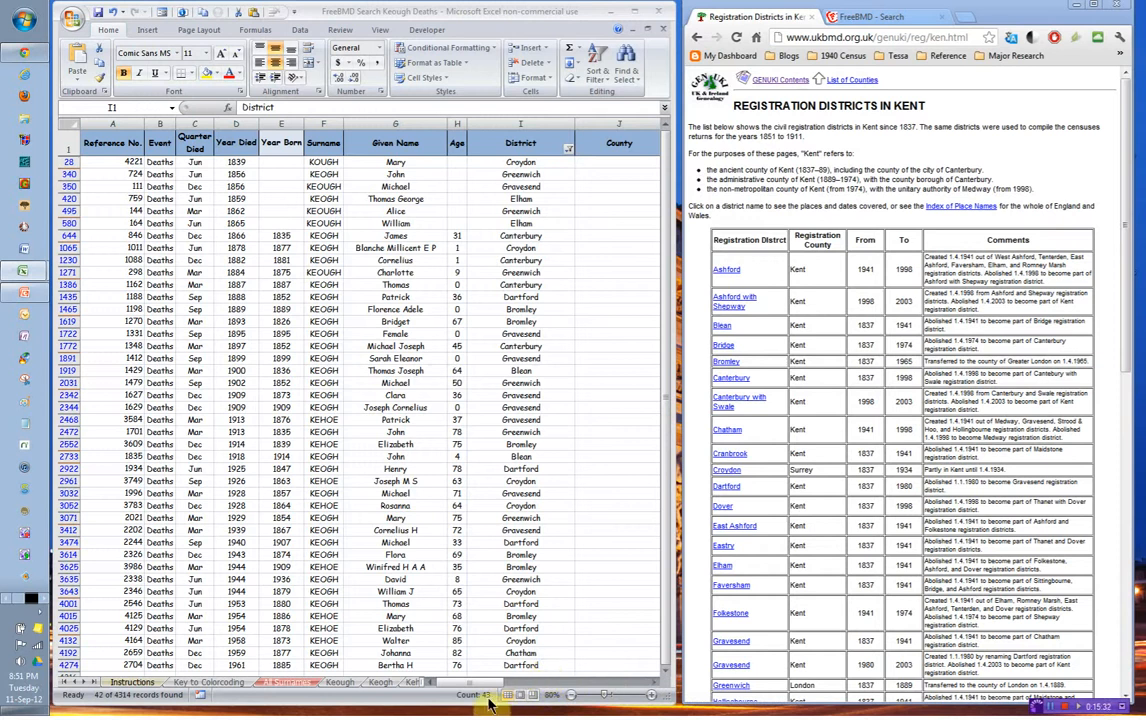
Enter Kent as the county of the first filtered record and fill it down the County column for all filtered records
click(594, 160)
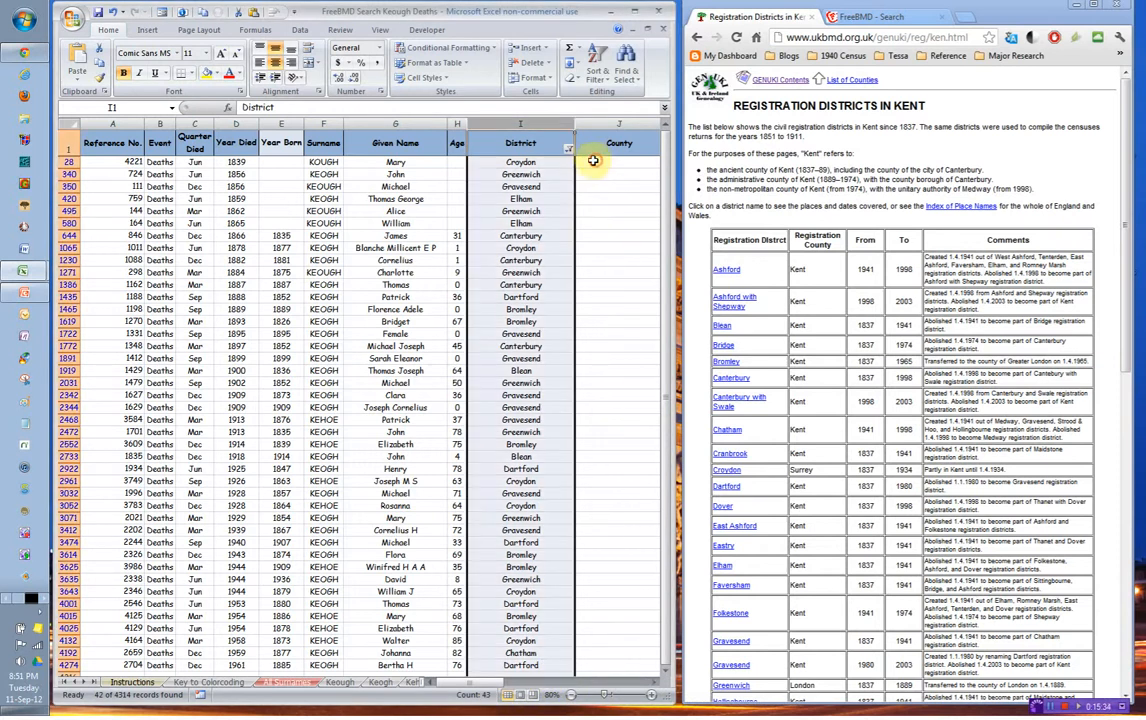
click(588, 162)
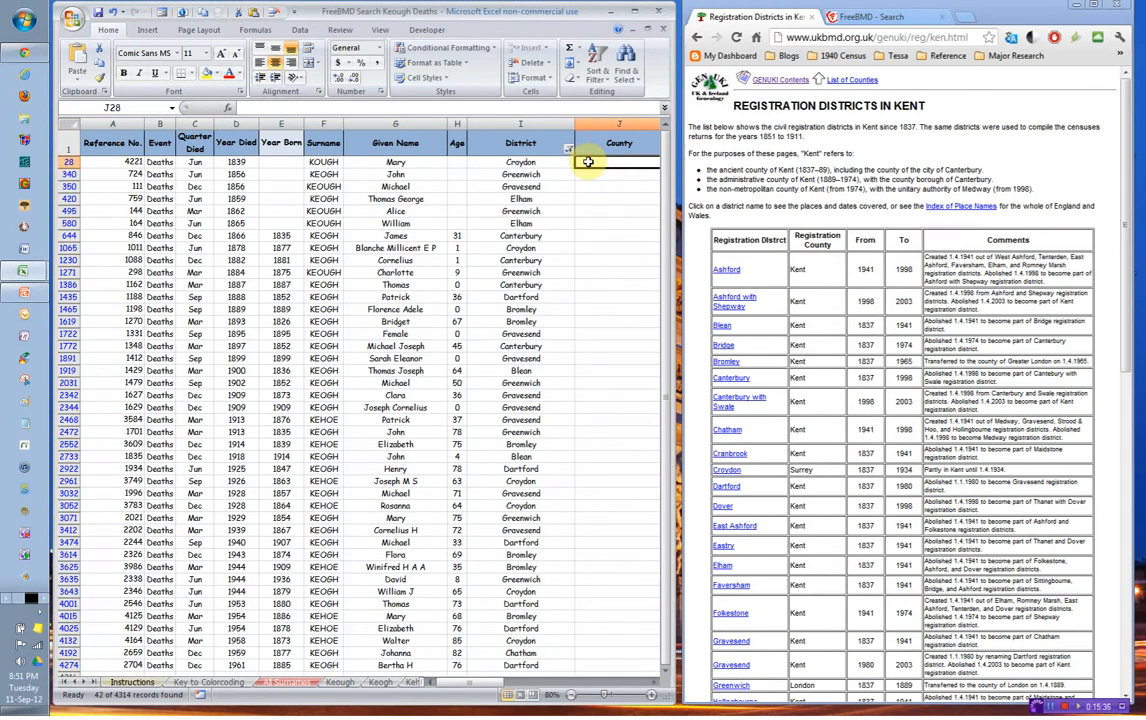
text(Kent)
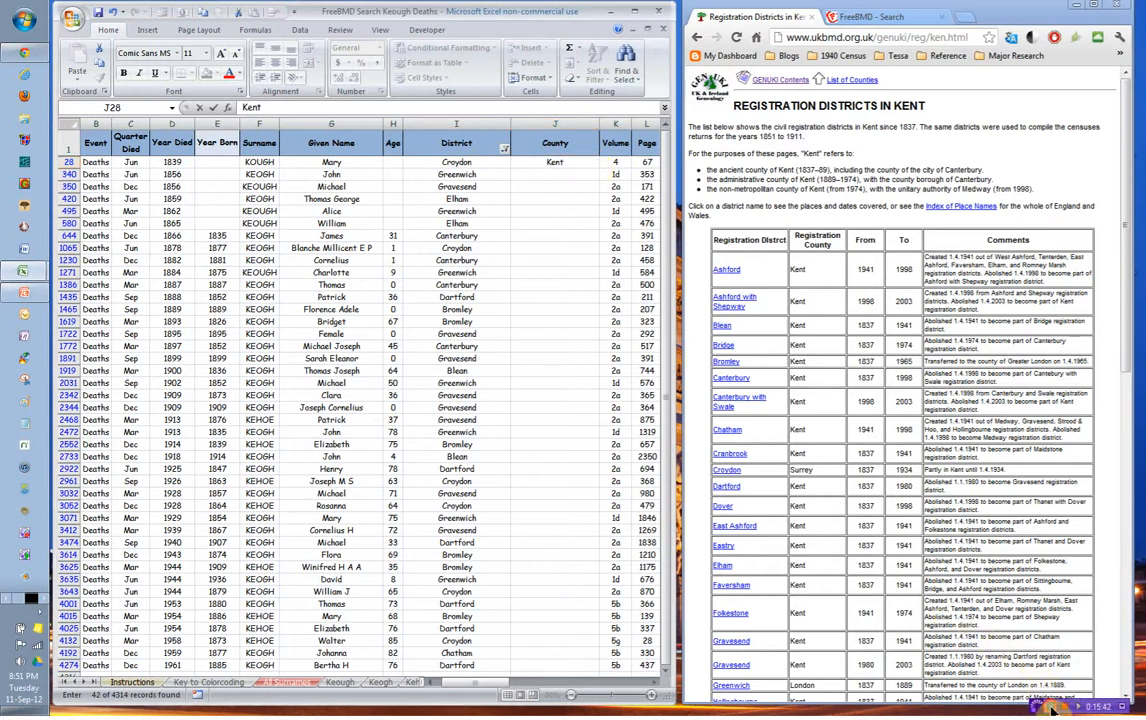
click(1051, 708)
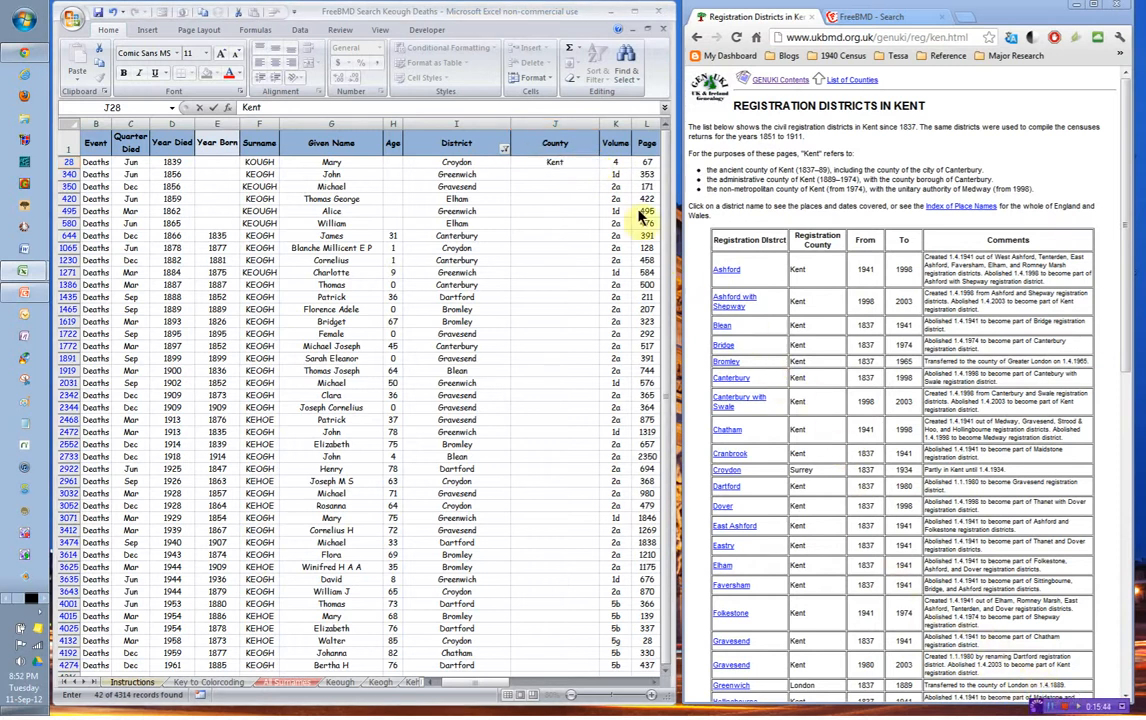
click(582, 162)
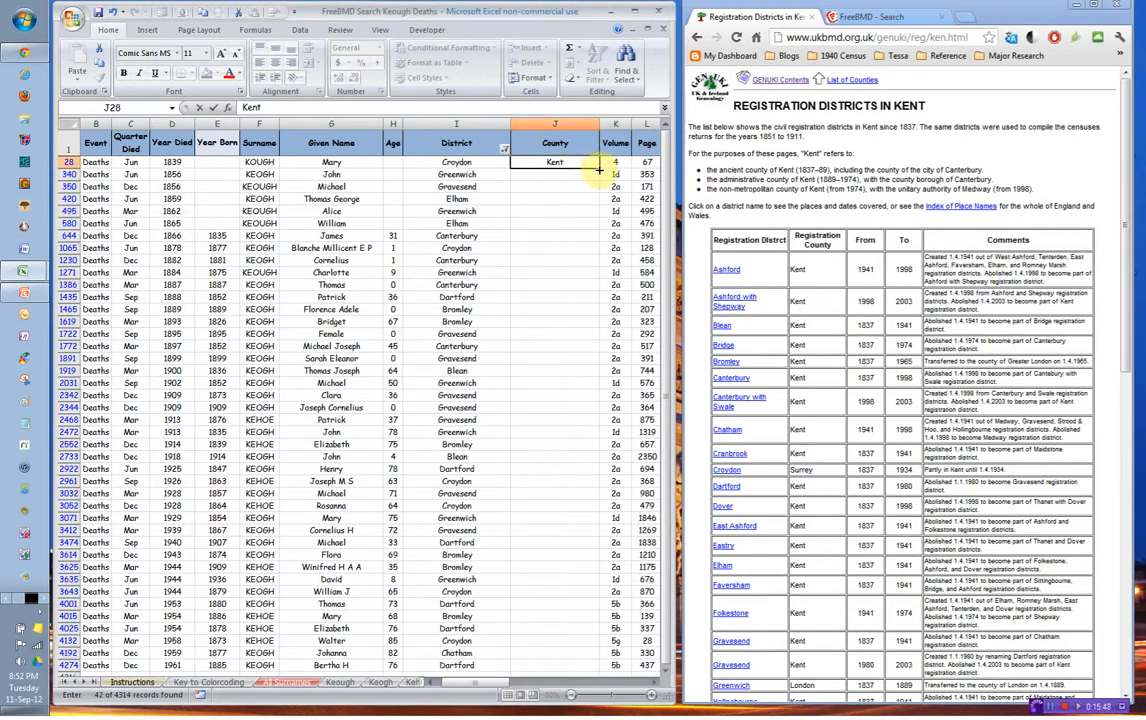
drag(599, 170, 568, 661)
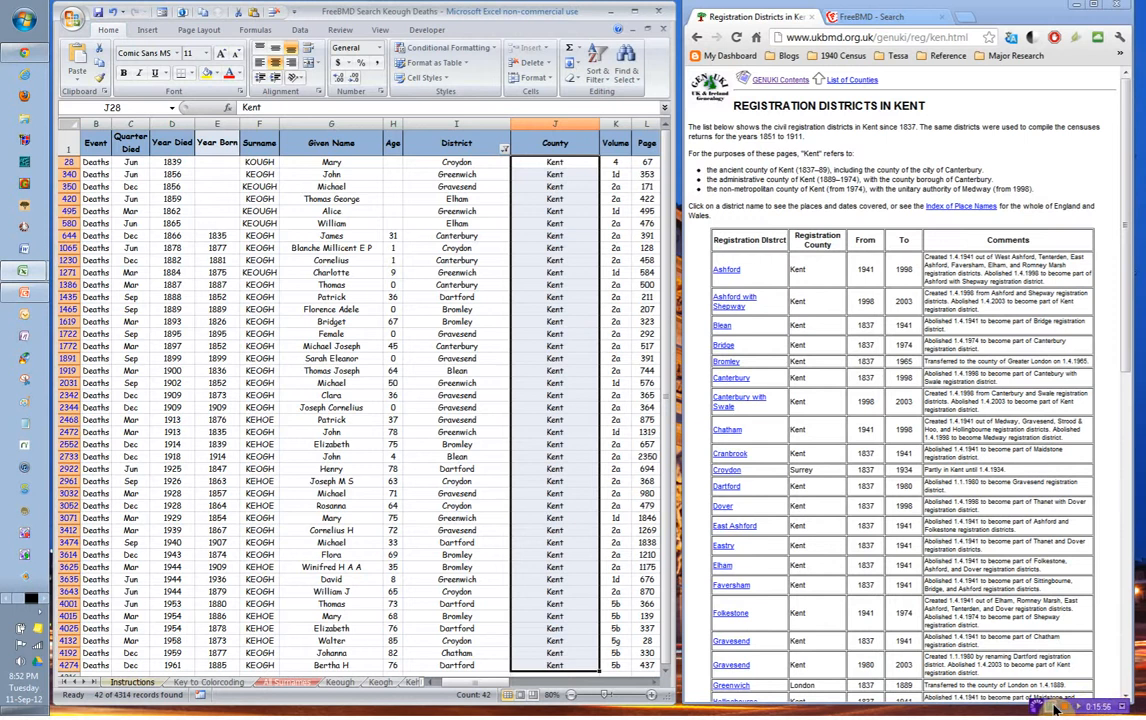
Reopen the District filter and deselect every district, ready for the remaining part of the Kent registration district list
click(950, 625)
scroll(950, 625, down, 10)
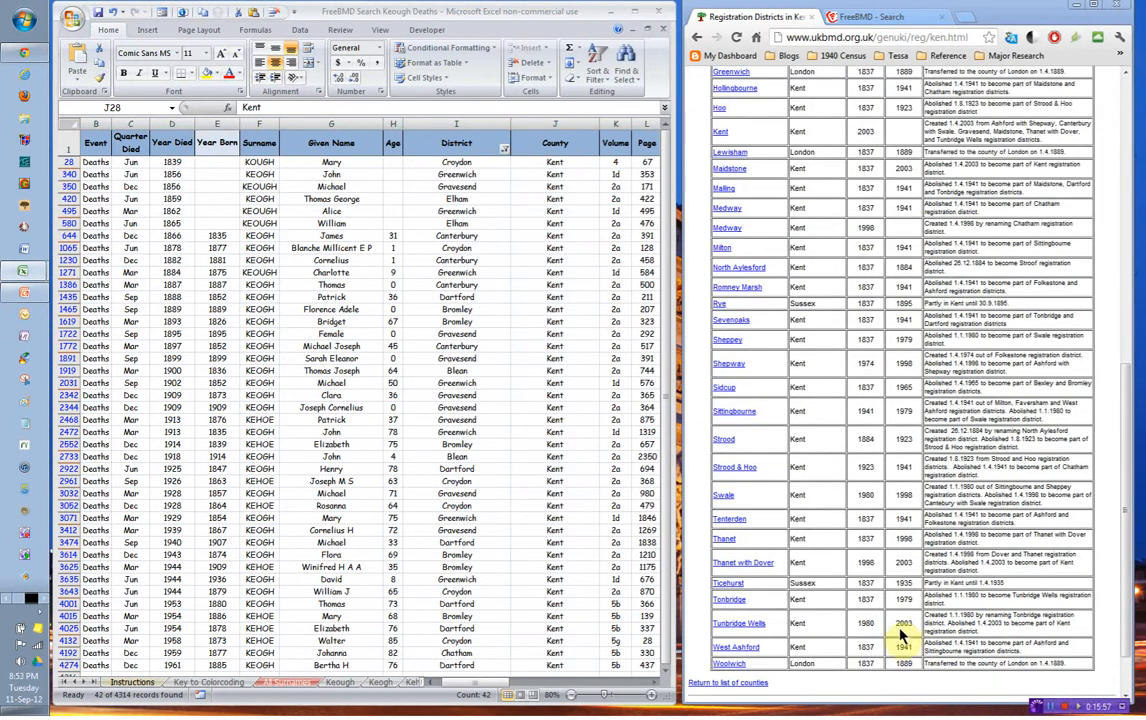
click(503, 157)
click(503, 157)
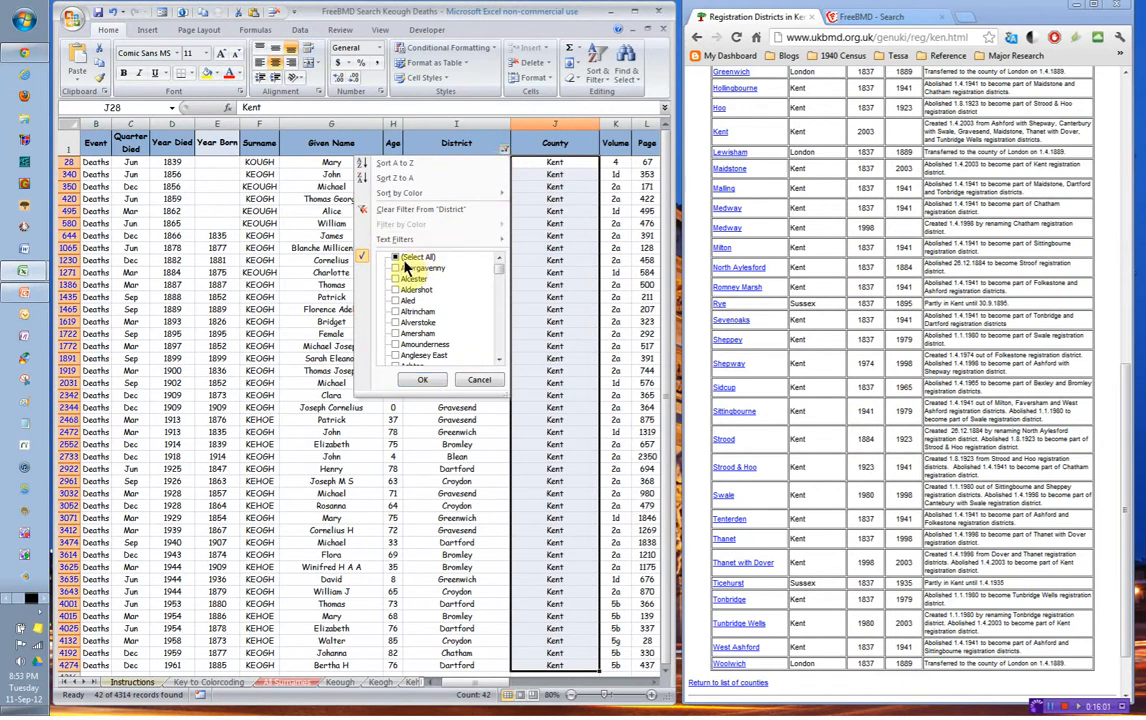
drag(500, 268, 500, 286)
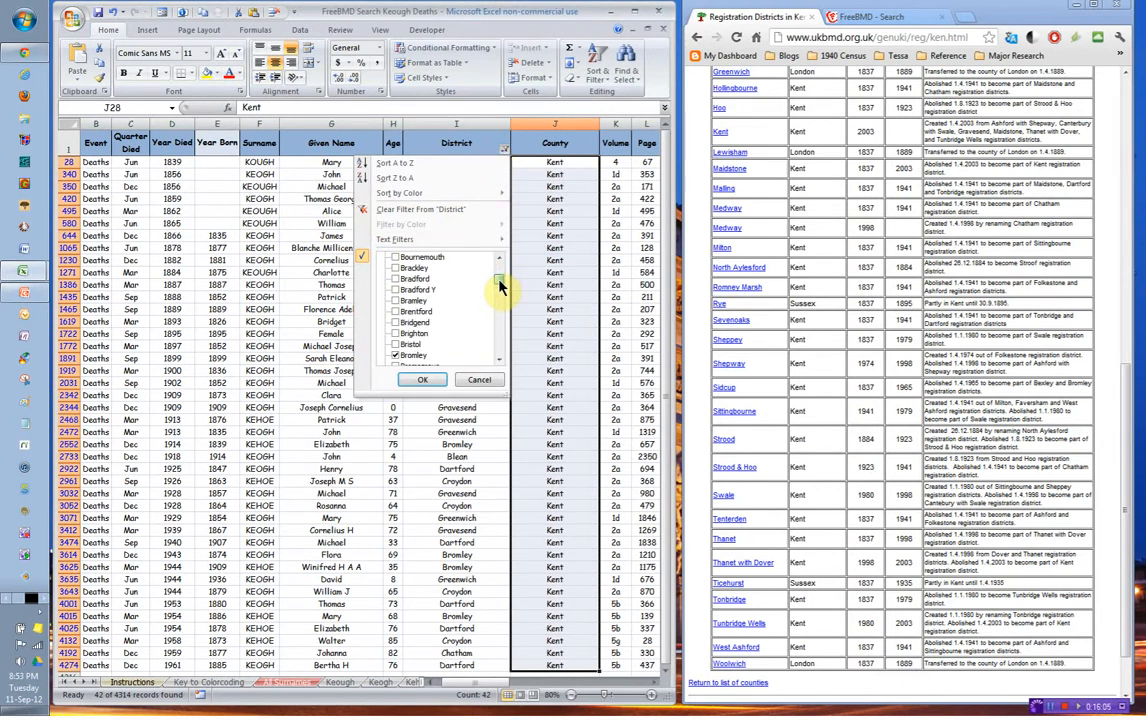
drag(500, 286, 499, 263)
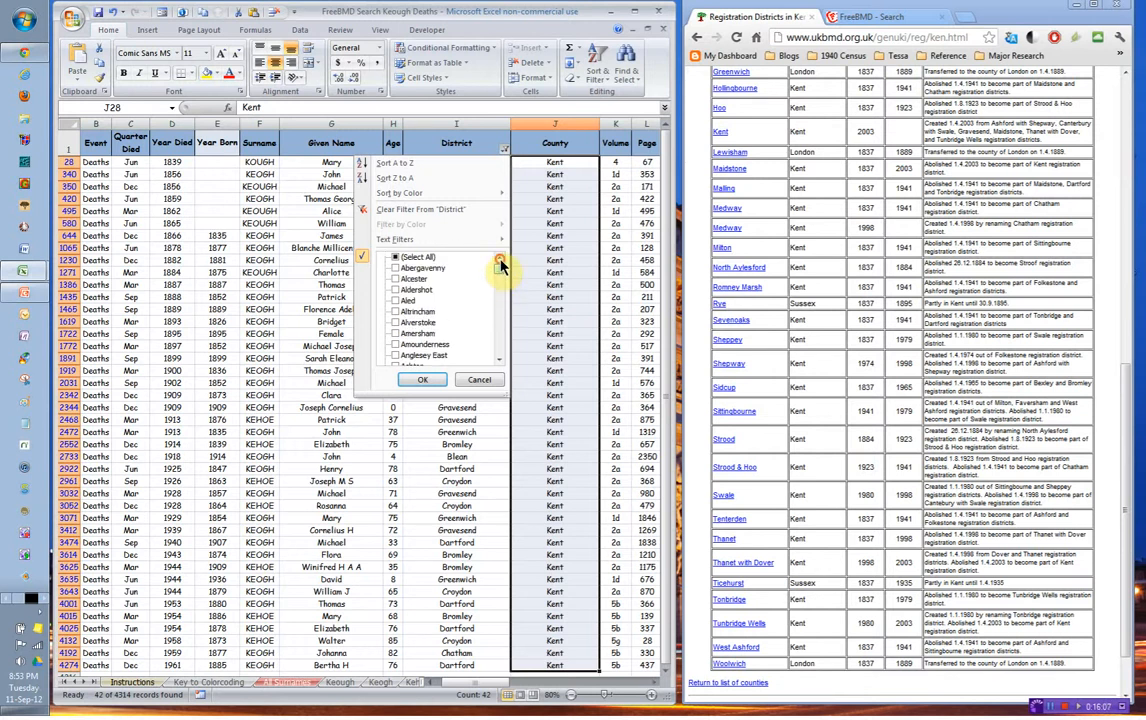
click(396, 259)
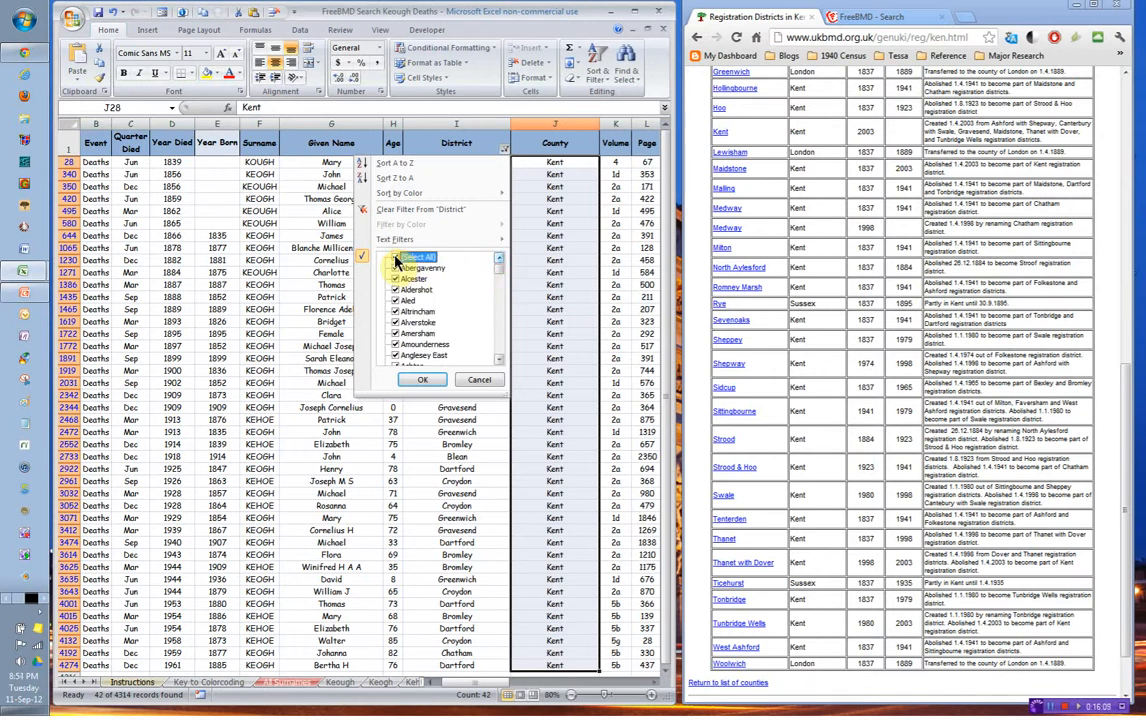
click(396, 258)
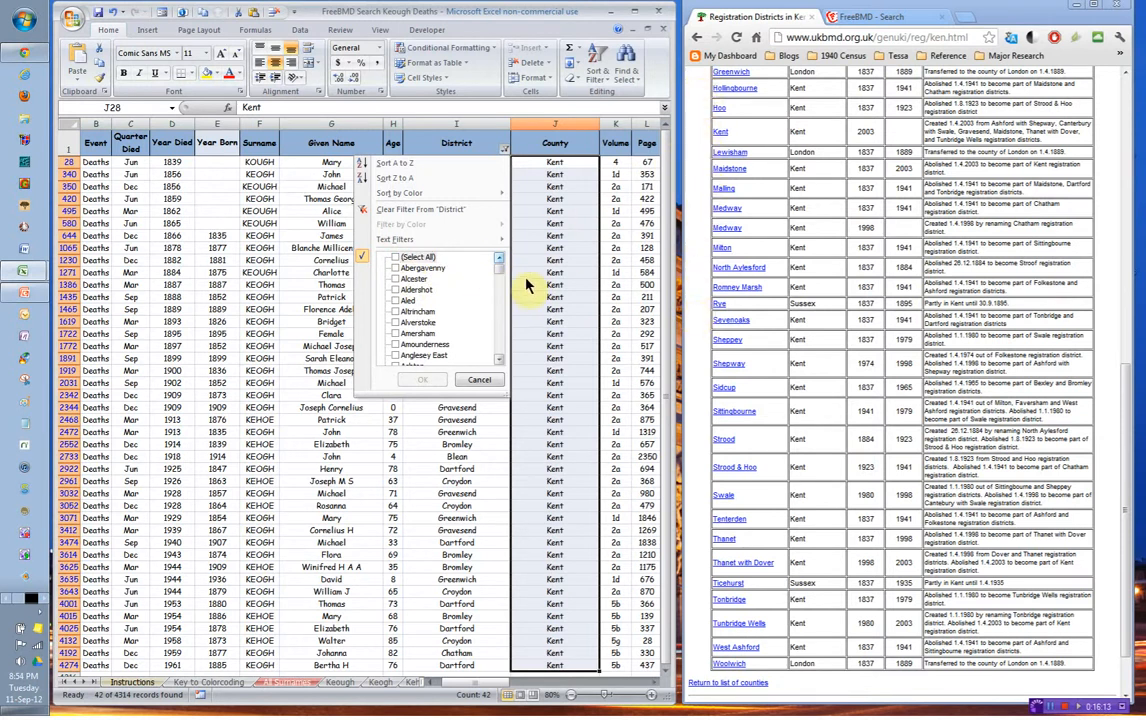
Select Hollingbourne and the remaining Kent districts, such as Lewisham, Medway, Sheppey, Thanet and Woolwich, and apply the District filter
drag(500, 277, 497, 308)
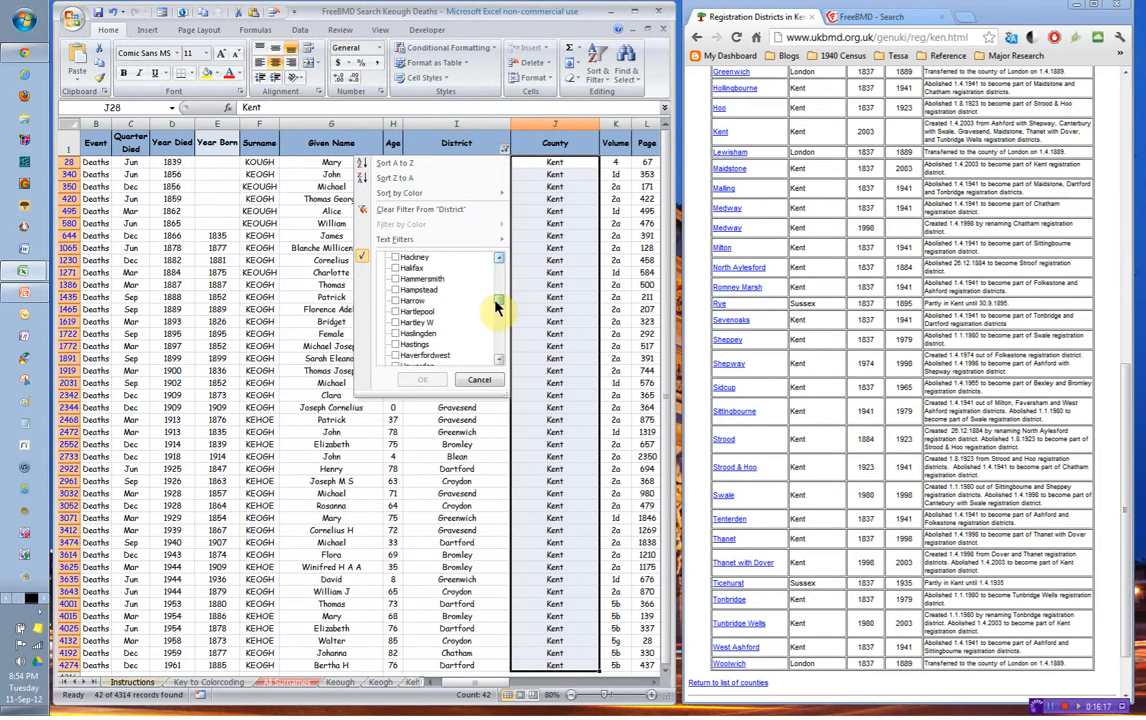
click(496, 260)
click(496, 260)
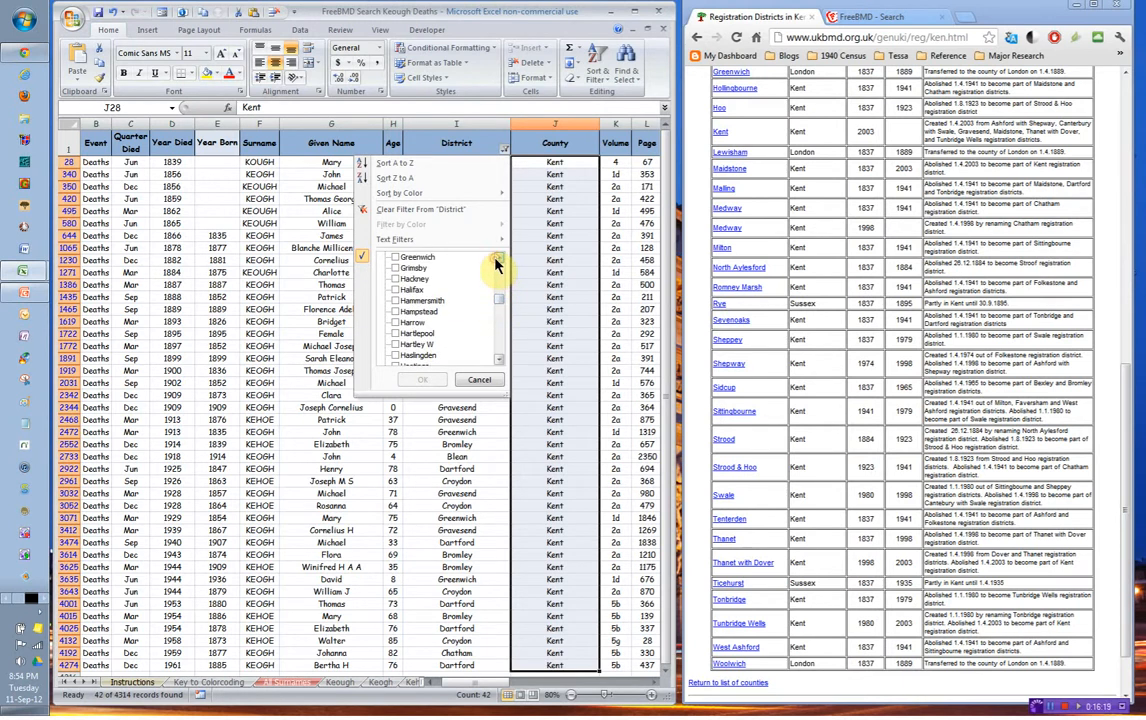
click(500, 361)
click(500, 361)
click(500, 361)
click(500, 361)
click(500, 361)
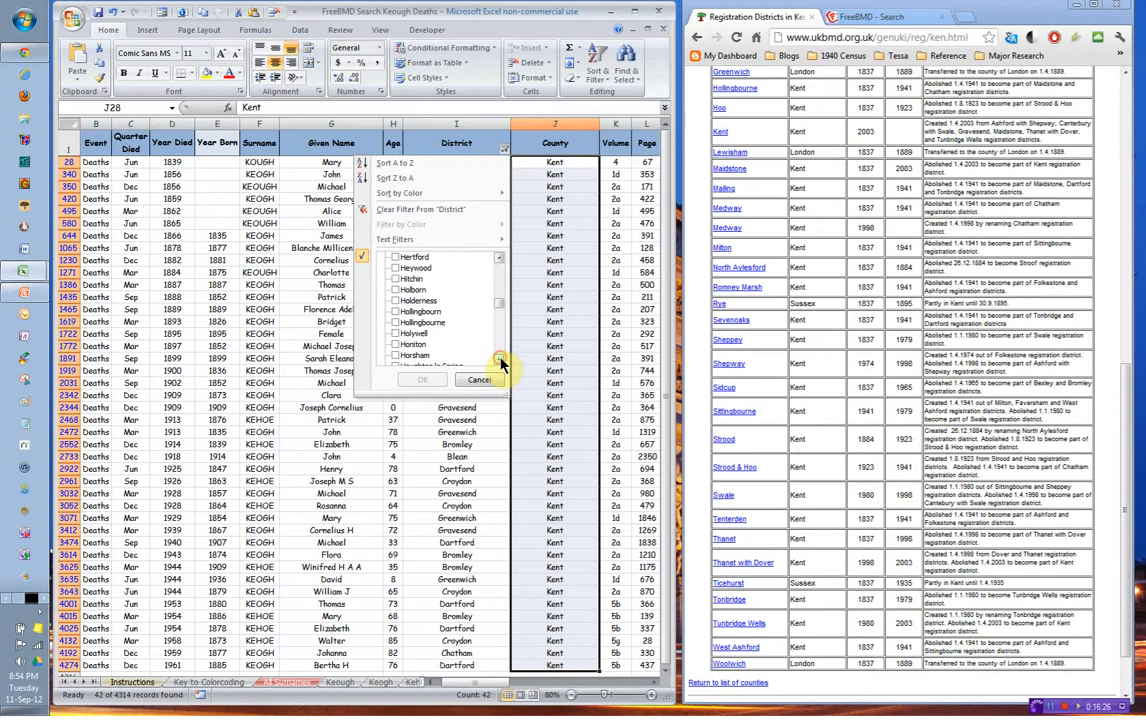
click(397, 324)
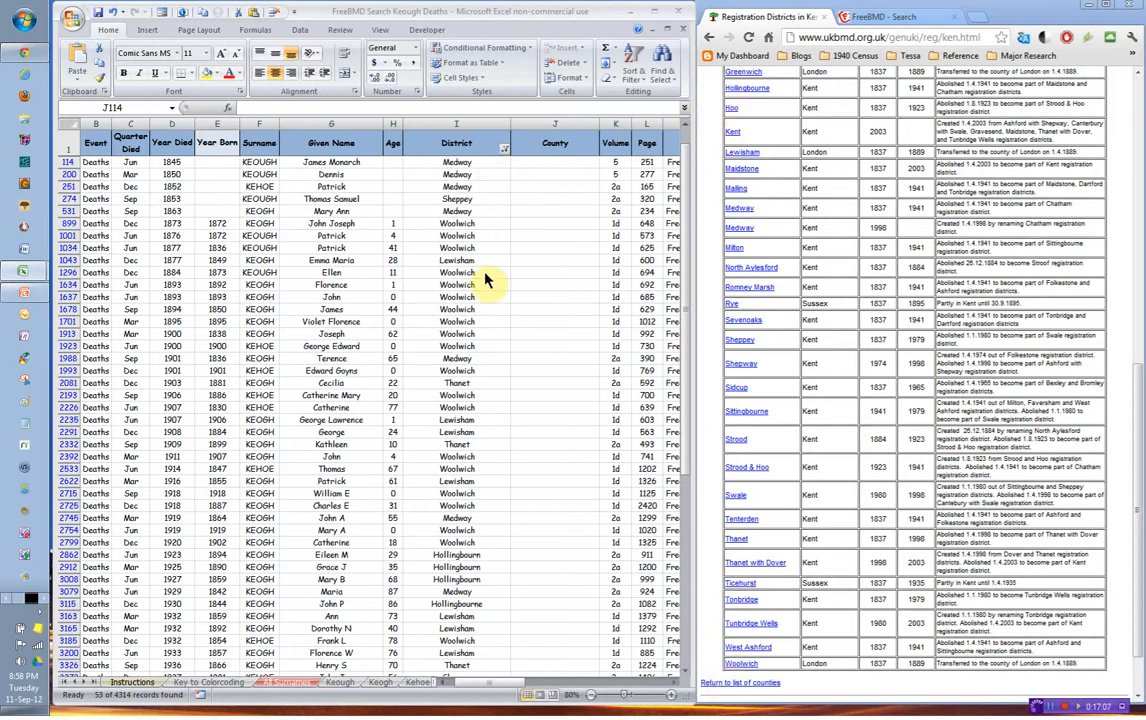
Enter Kent in County cell J114 and fill it down through the records of this second group of Kent districts
click(537, 163)
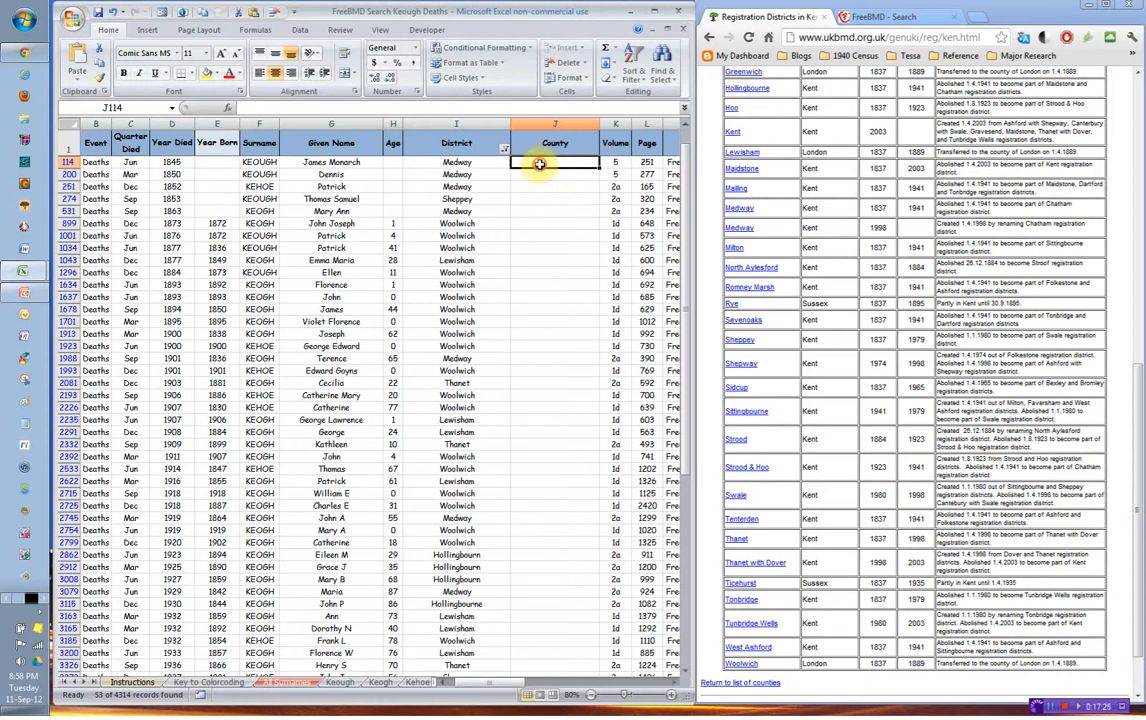
text(Kent)
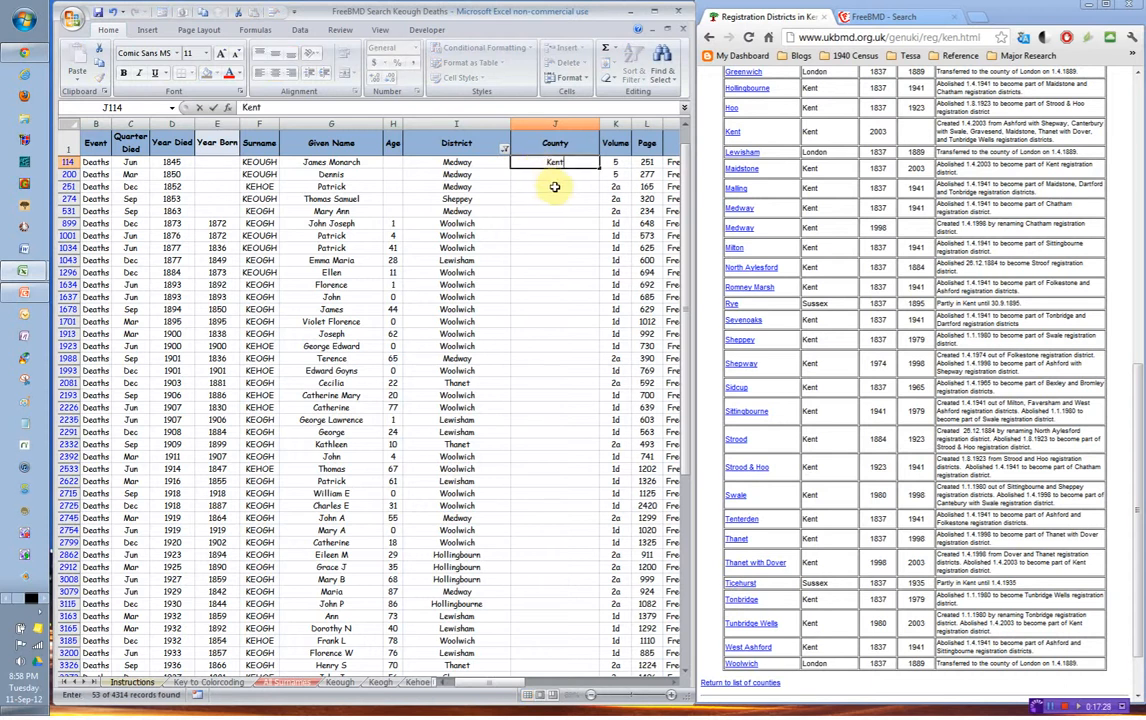
key(Return)
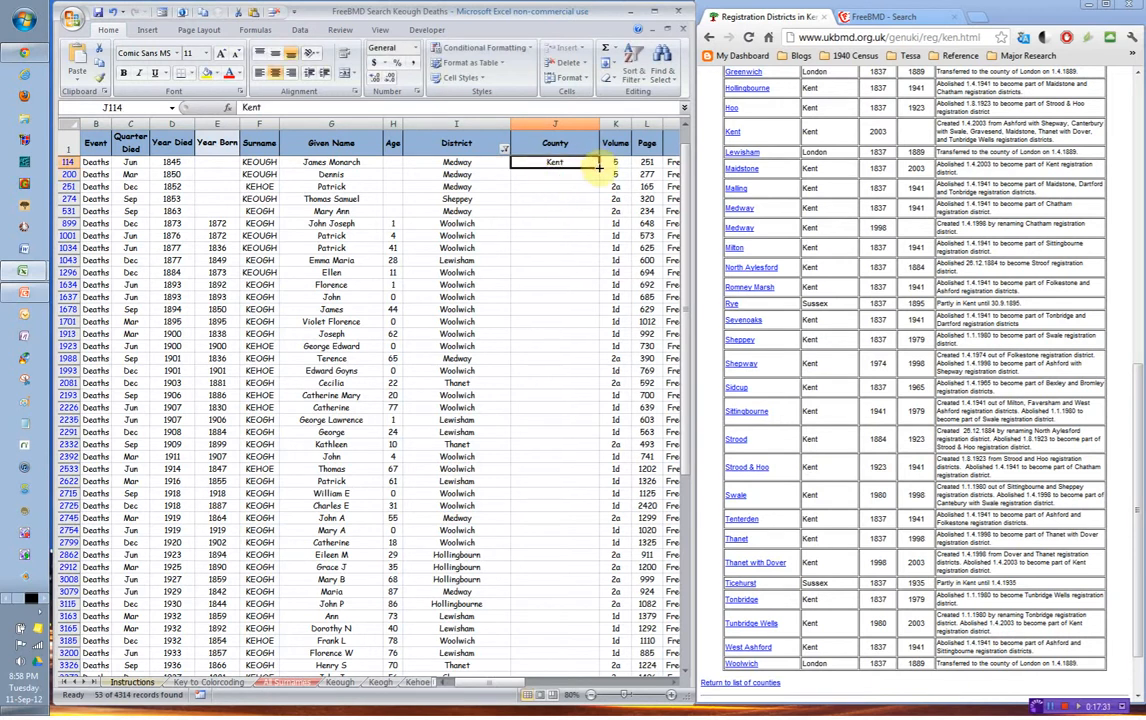
drag(600, 167, 569, 656)
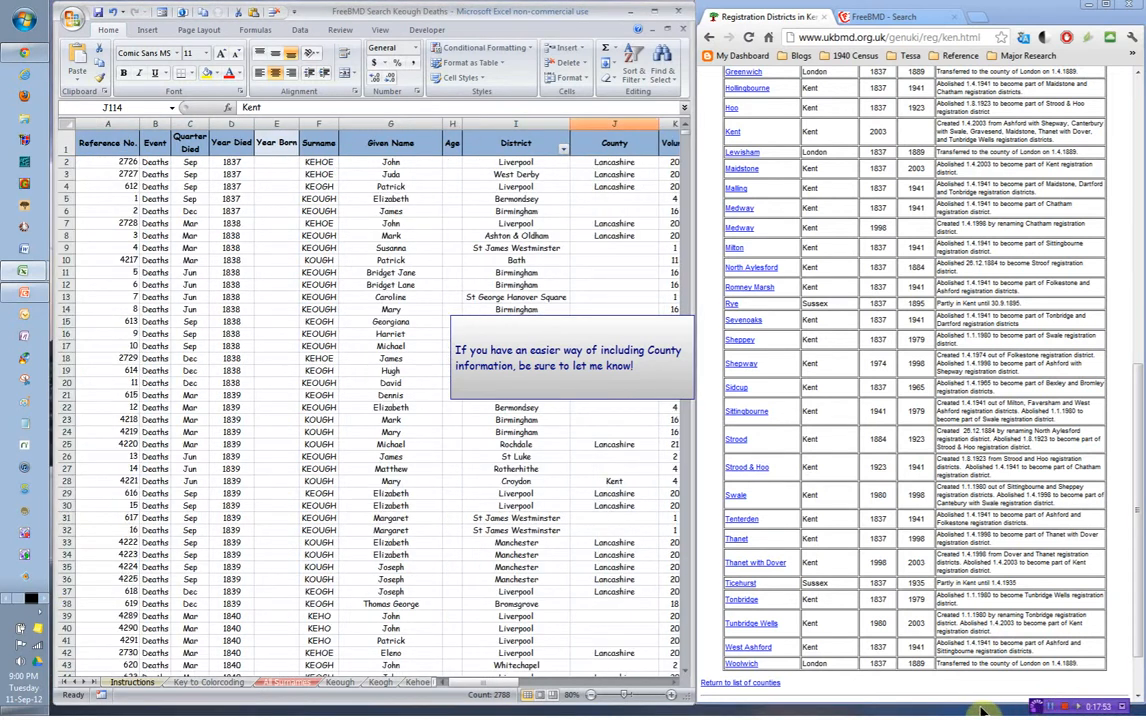
Open the Instructions worksheet and find Kent in the England counties list to check its Status entry
click(150, 686)
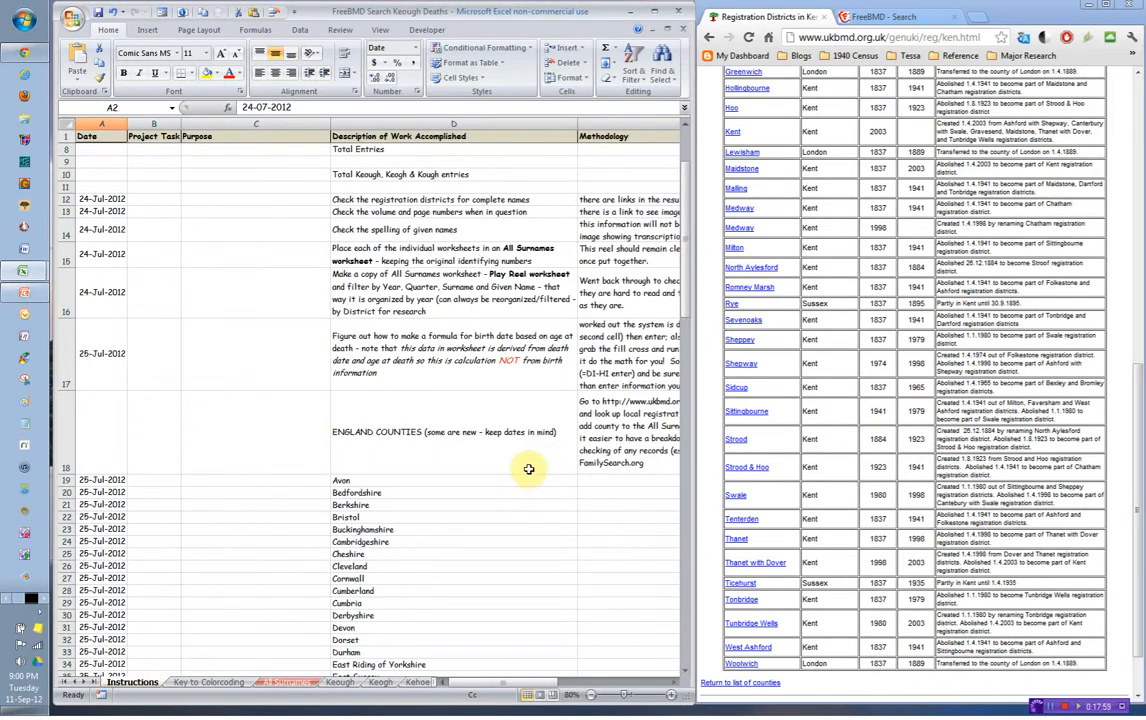
scroll(532, 469, down, 4)
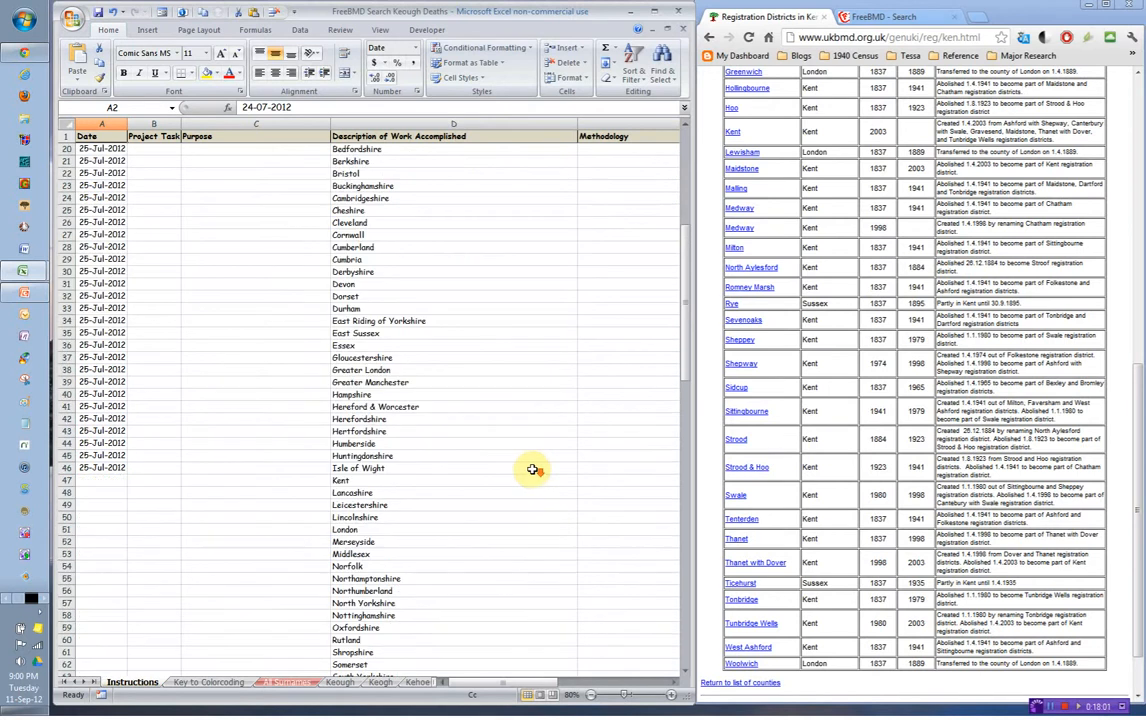
drag(526, 686, 503, 688)
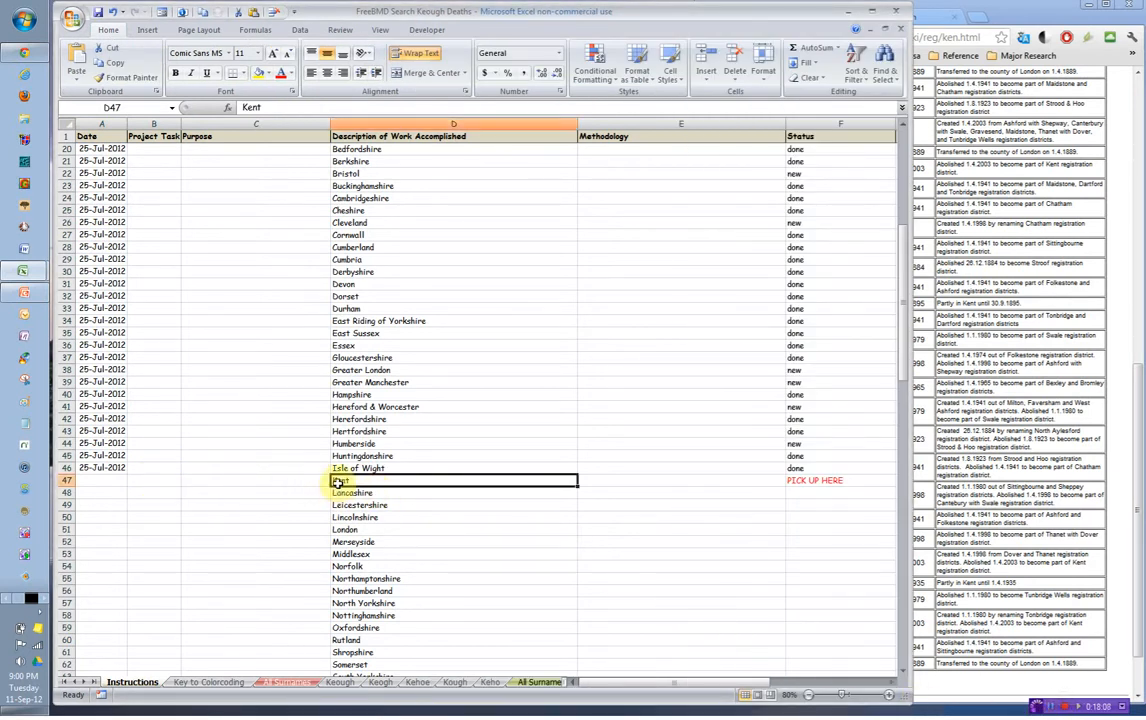
Replace Kent's Status entry in the Instructions worksheet with done, using the Automatic font color
click(798, 481)
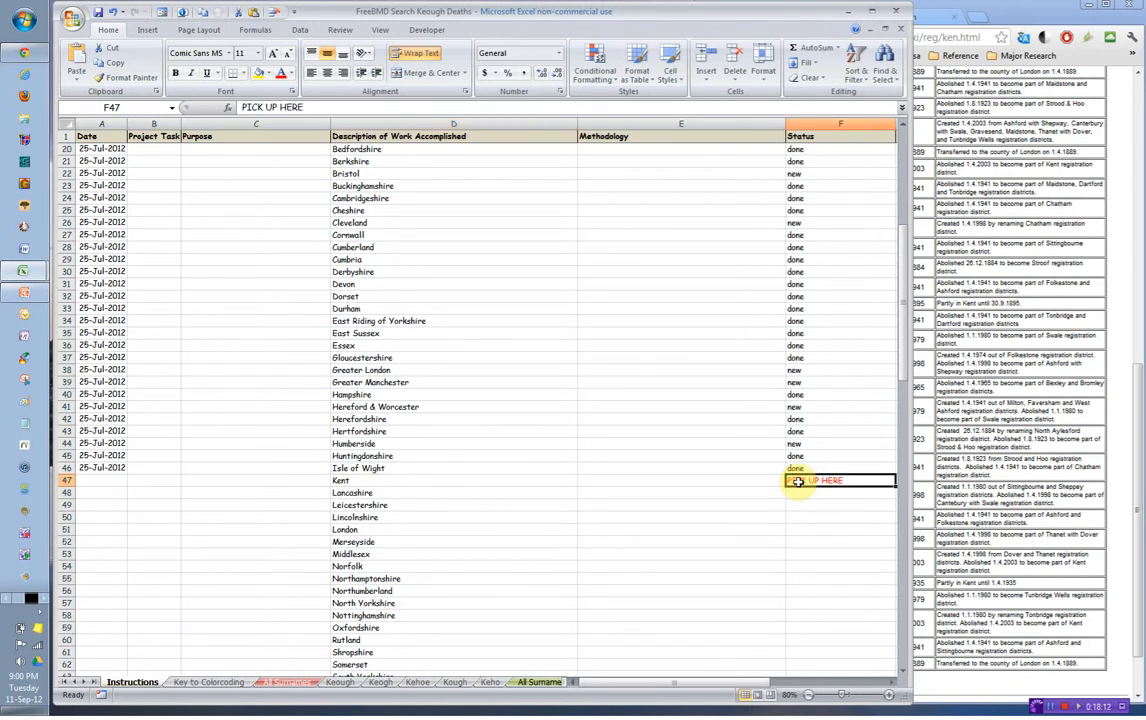
text(don)
key(BackSpace)
key(BackSpace)
key(BackSpace)
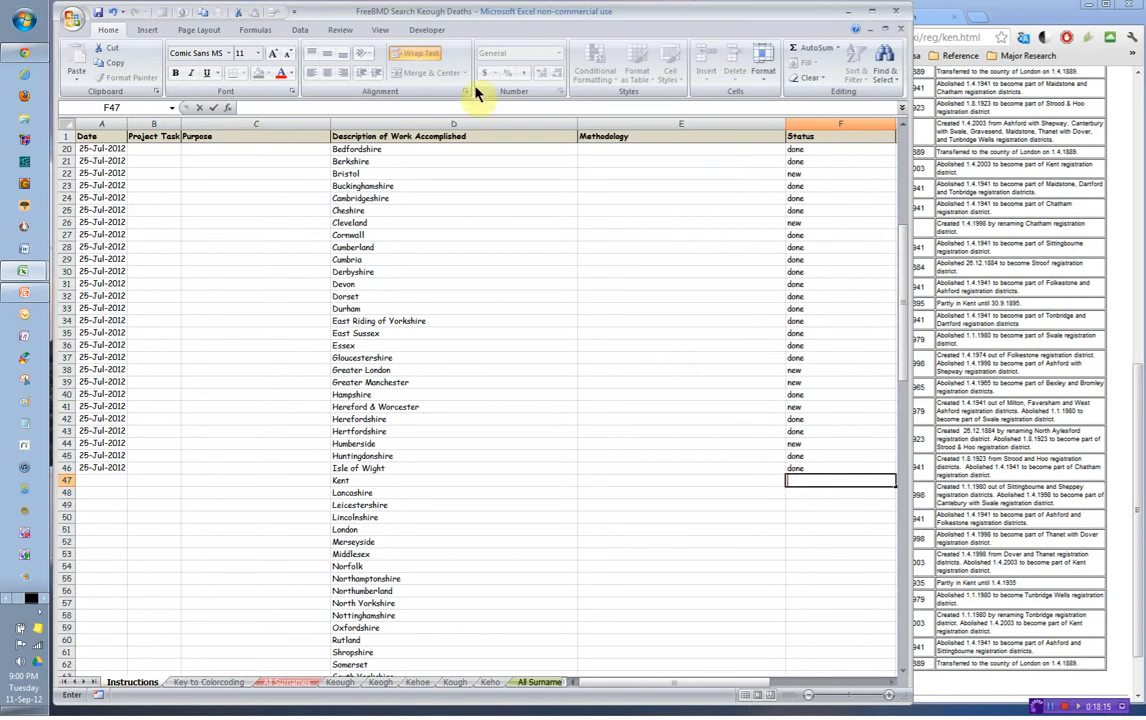
click(290, 73)
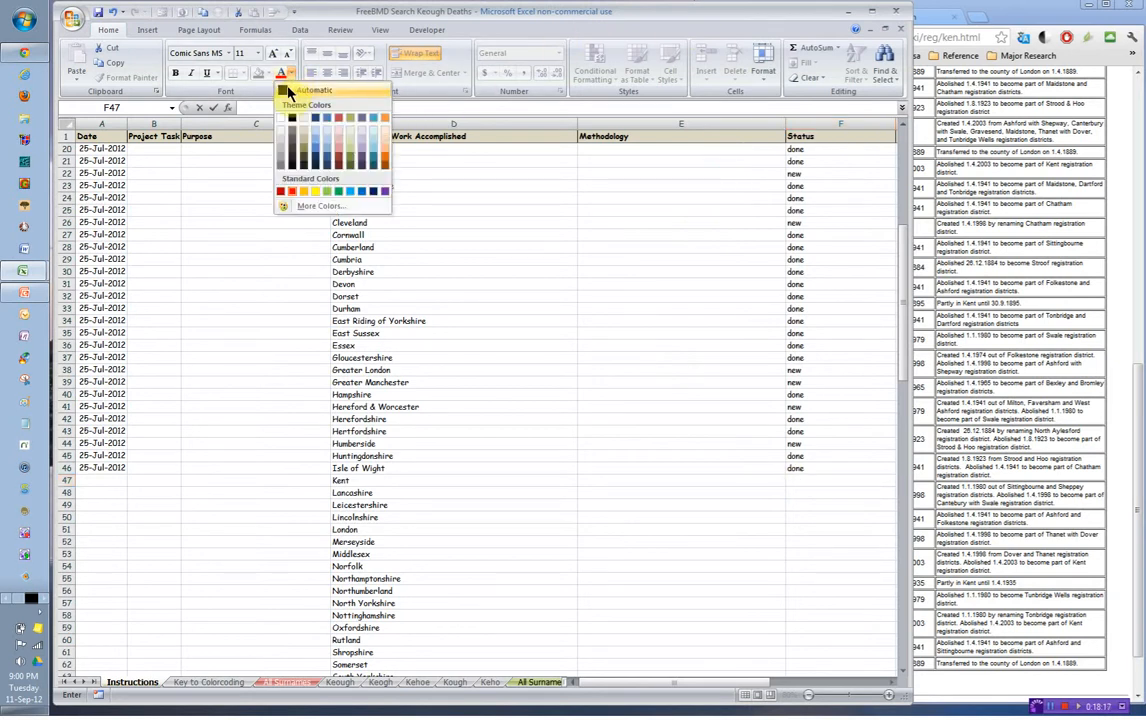
click(288, 92)
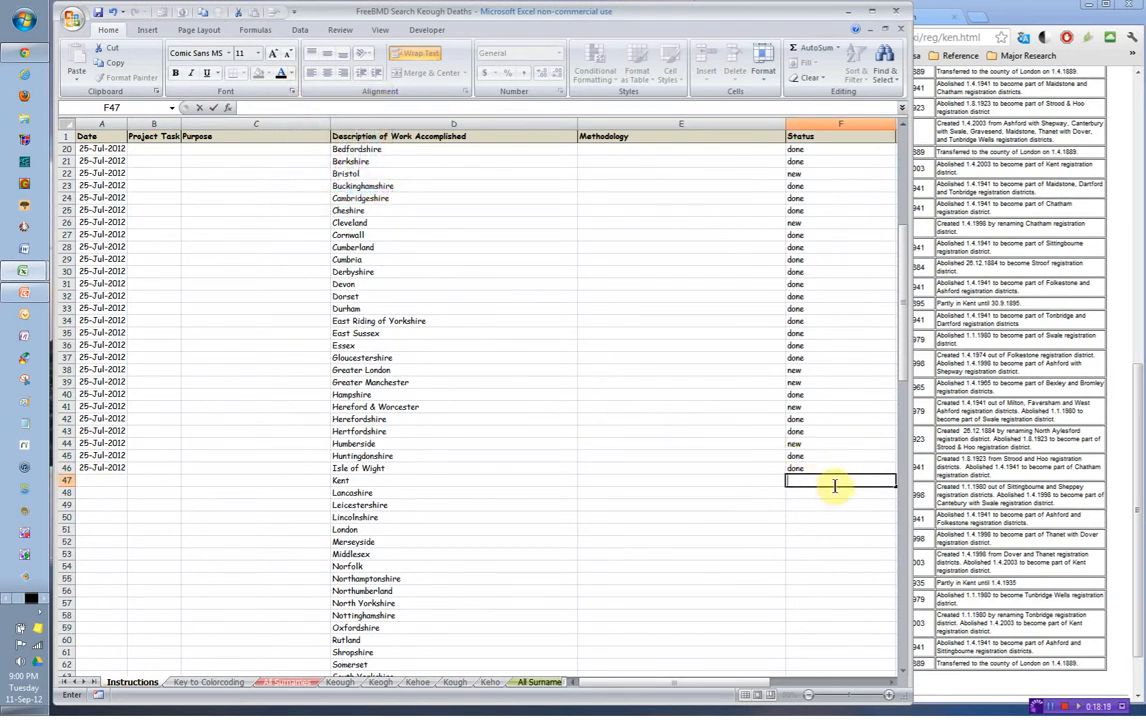
text(done)
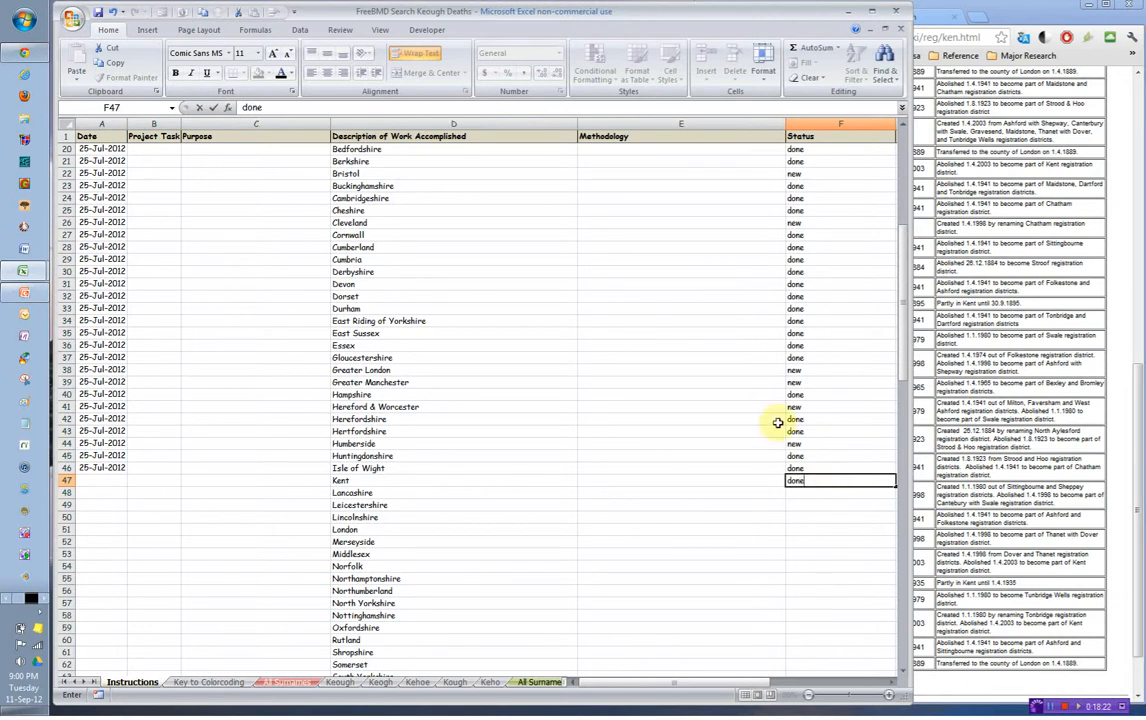
Enter 11 Sep 2012 as the Date for the Kent row
click(88, 481)
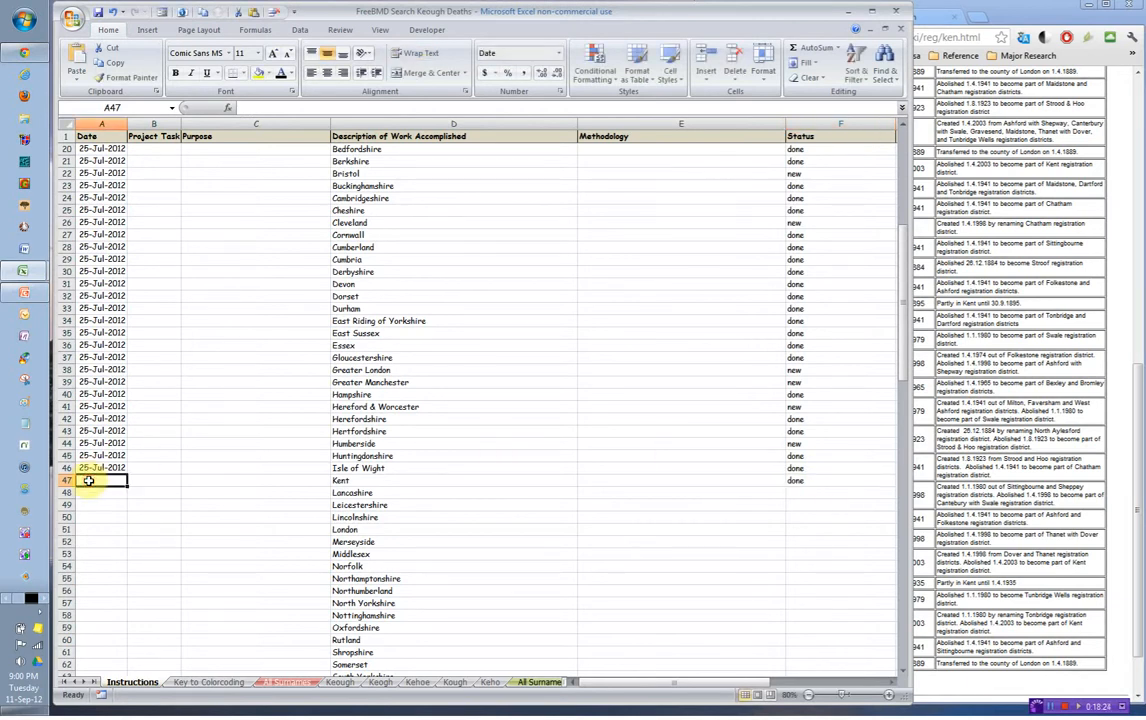
text(11 Sep 2012)
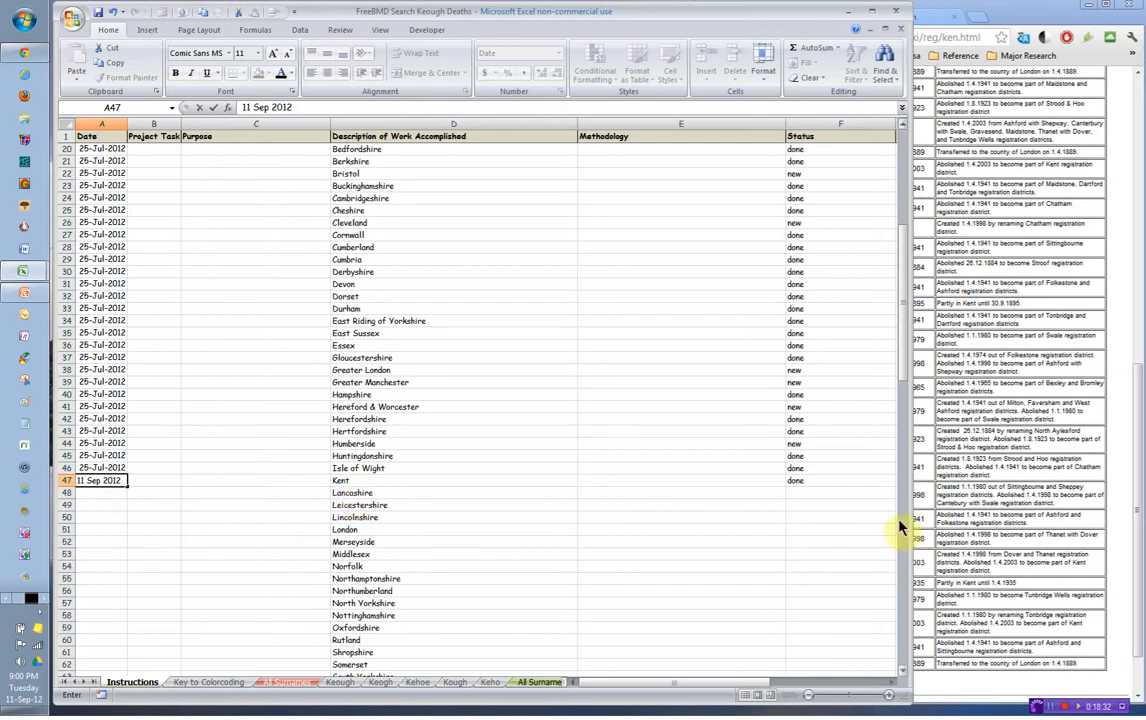
click(811, 494)
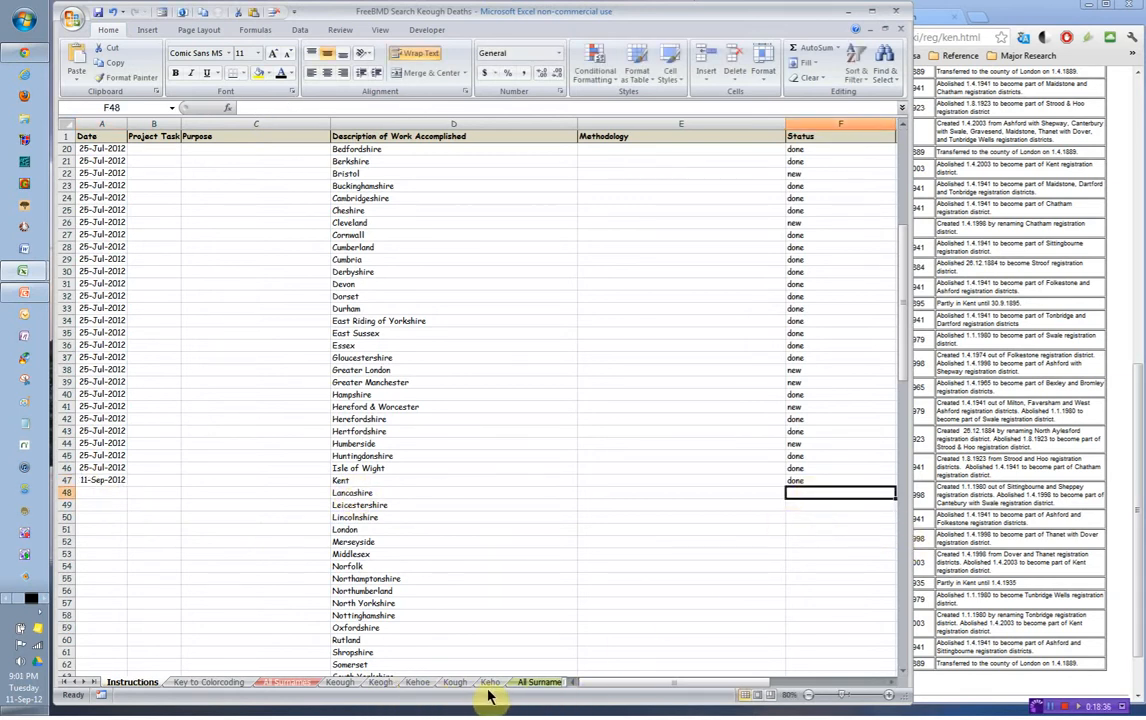
Open the All Surnames Play Reel worksheet and review the County entries, the Notes and the local register columns
click(527, 684)
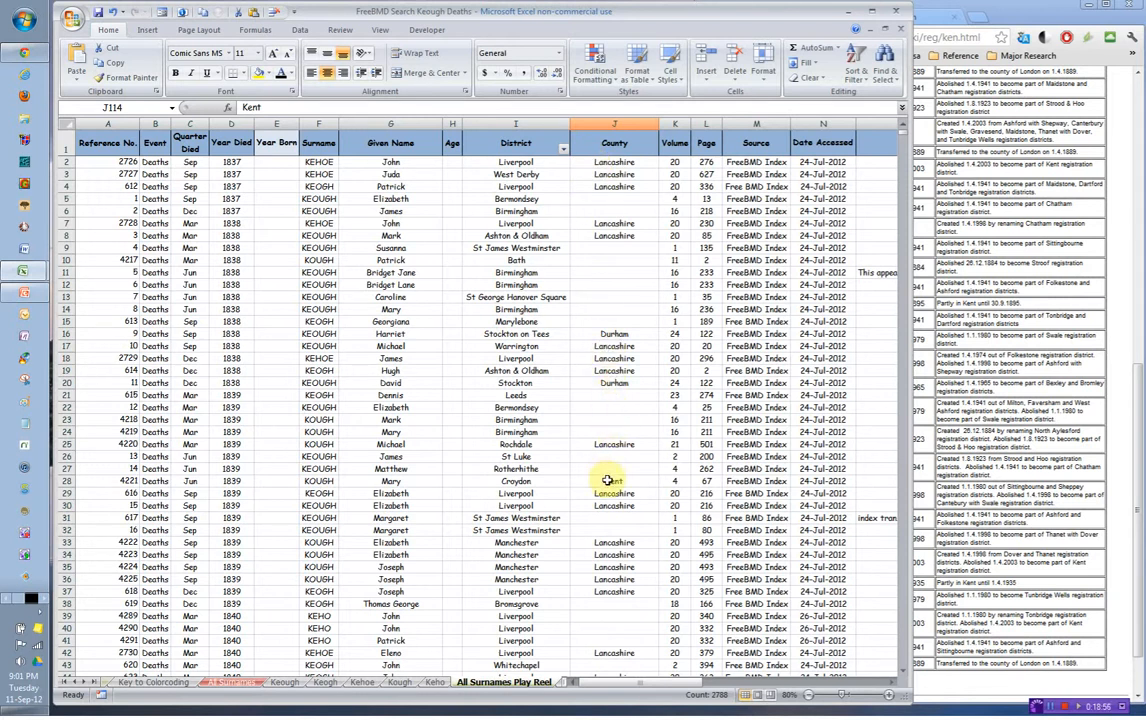
scroll(609, 482, down, 6)
scroll(609, 490, down, 4)
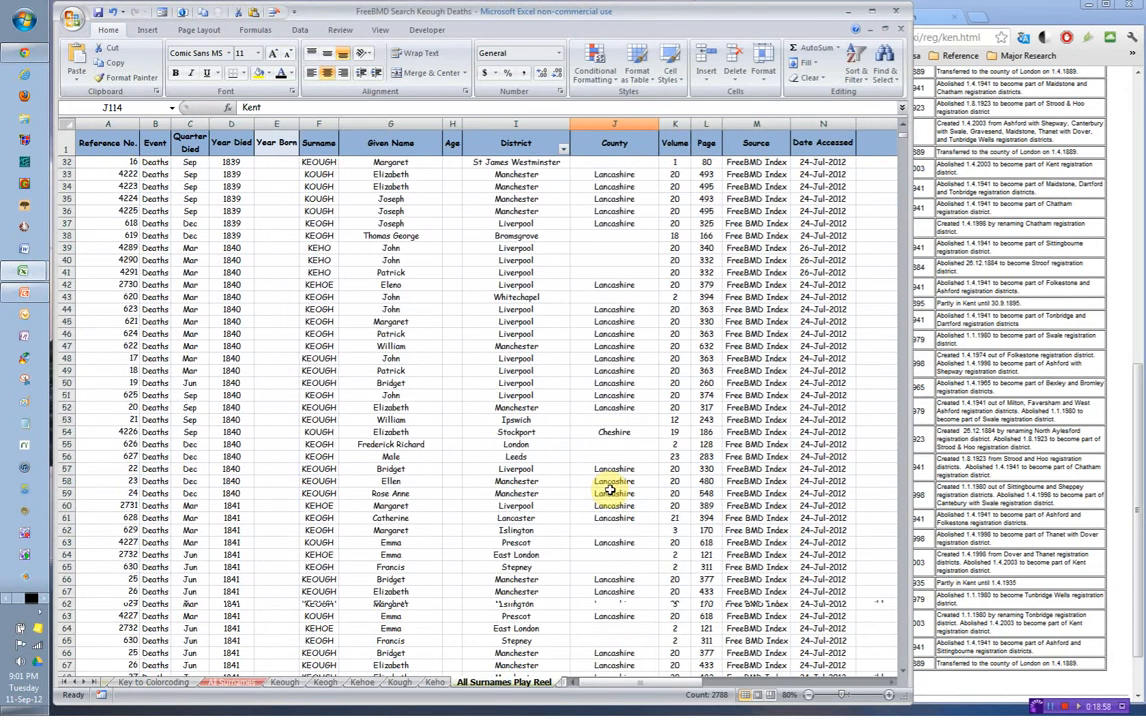
scroll(609, 489, down, 2)
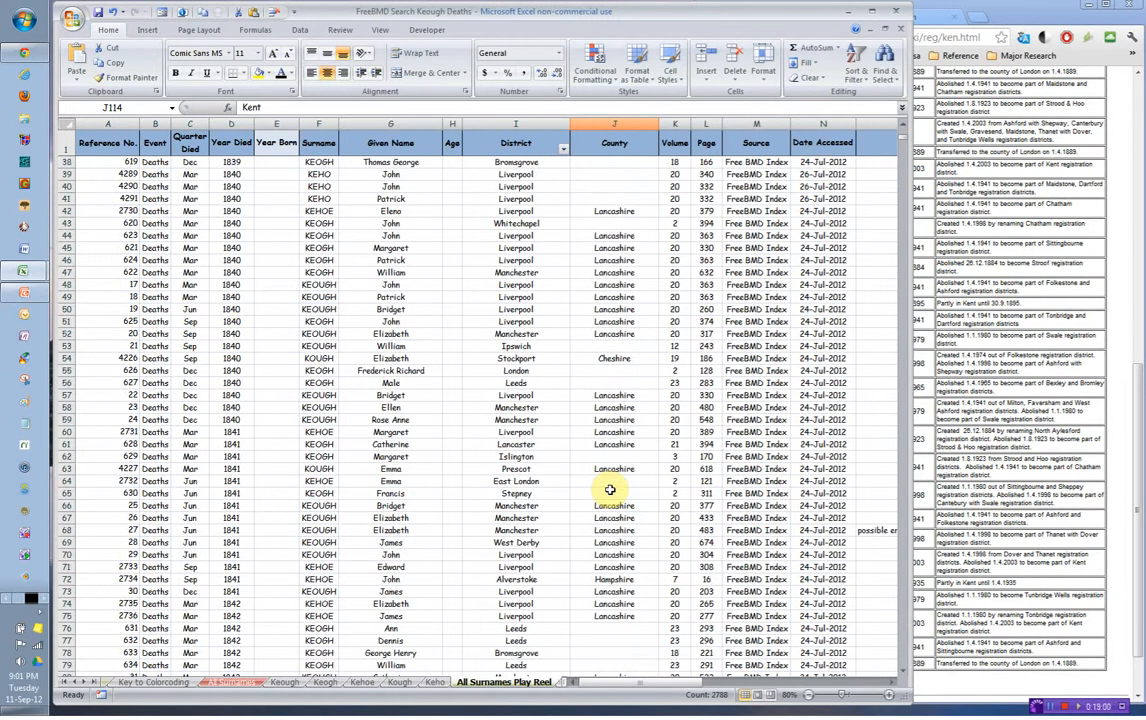
scroll(609, 489, down, 2)
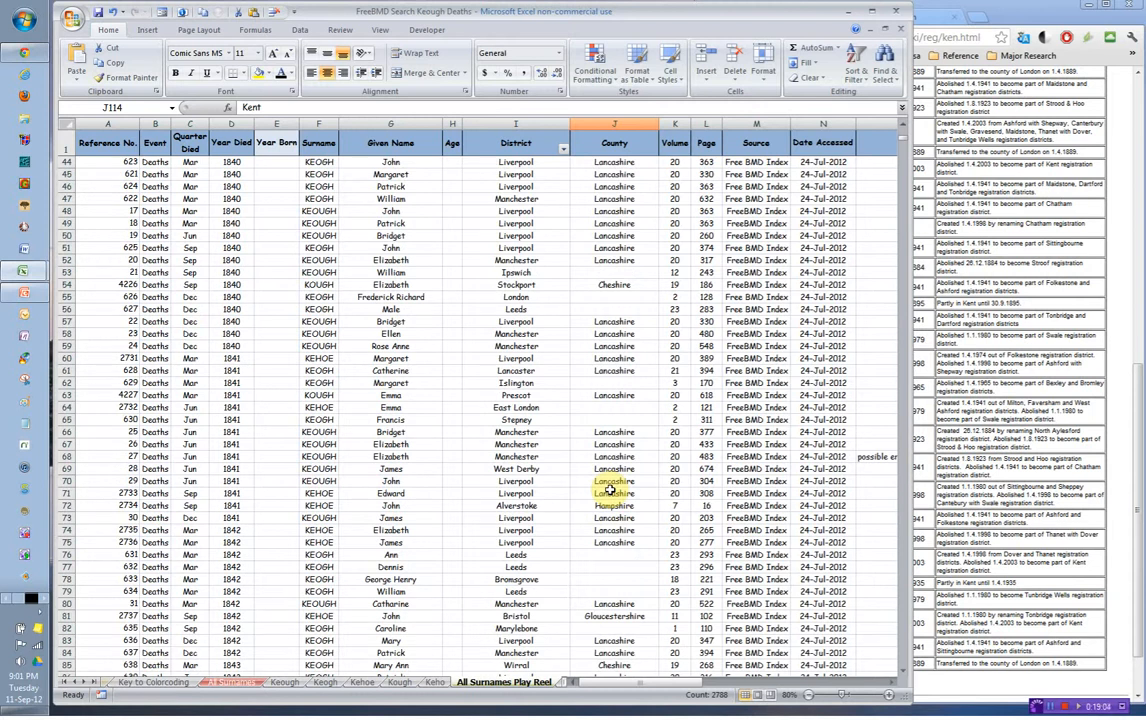
drag(665, 684, 783, 686)
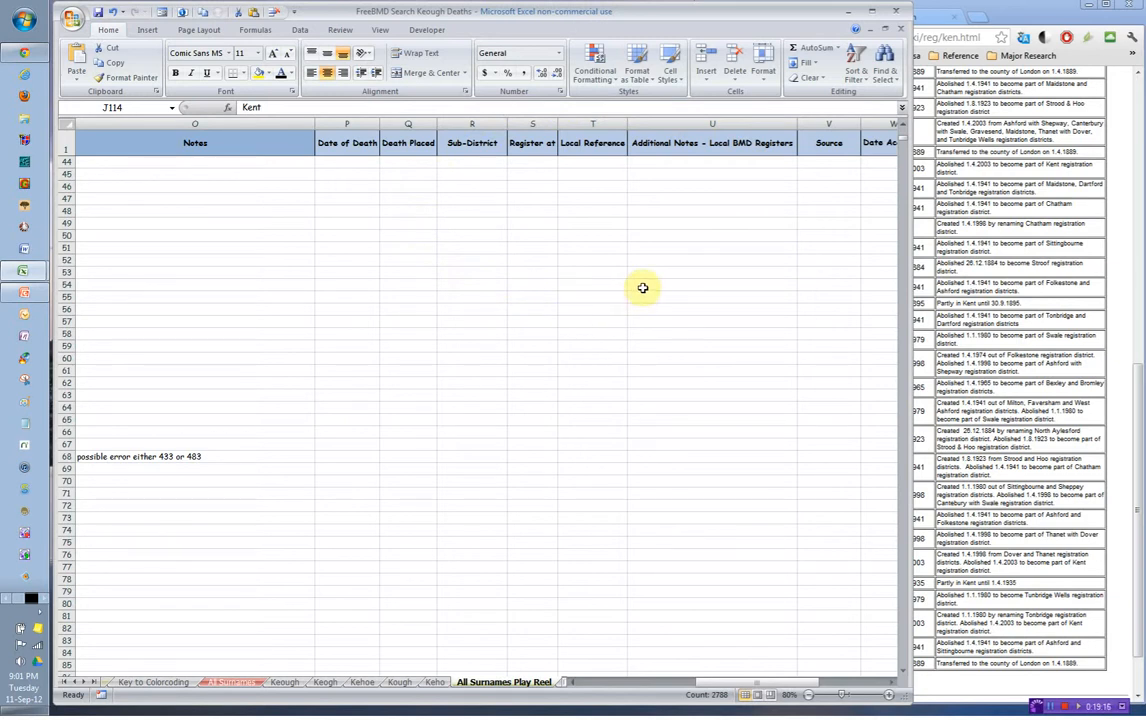
drag(716, 686, 591, 684)
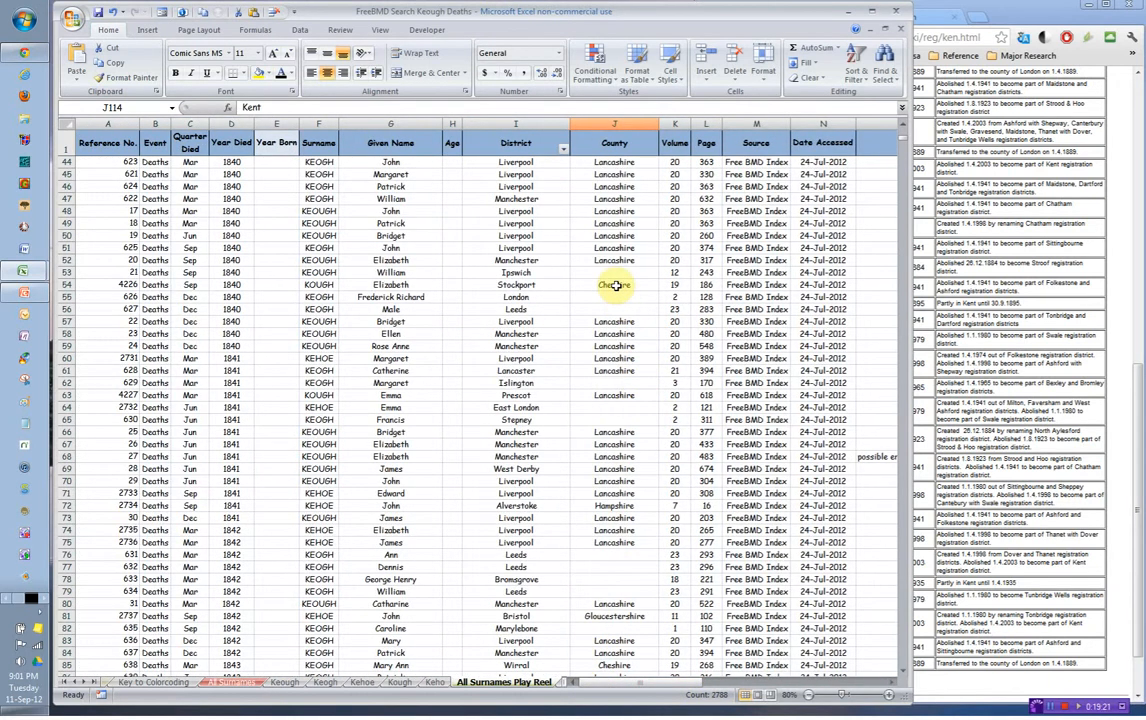
Remove the filter from the District column and add a filter to the County column instead
click(865, 83)
click(875, 140)
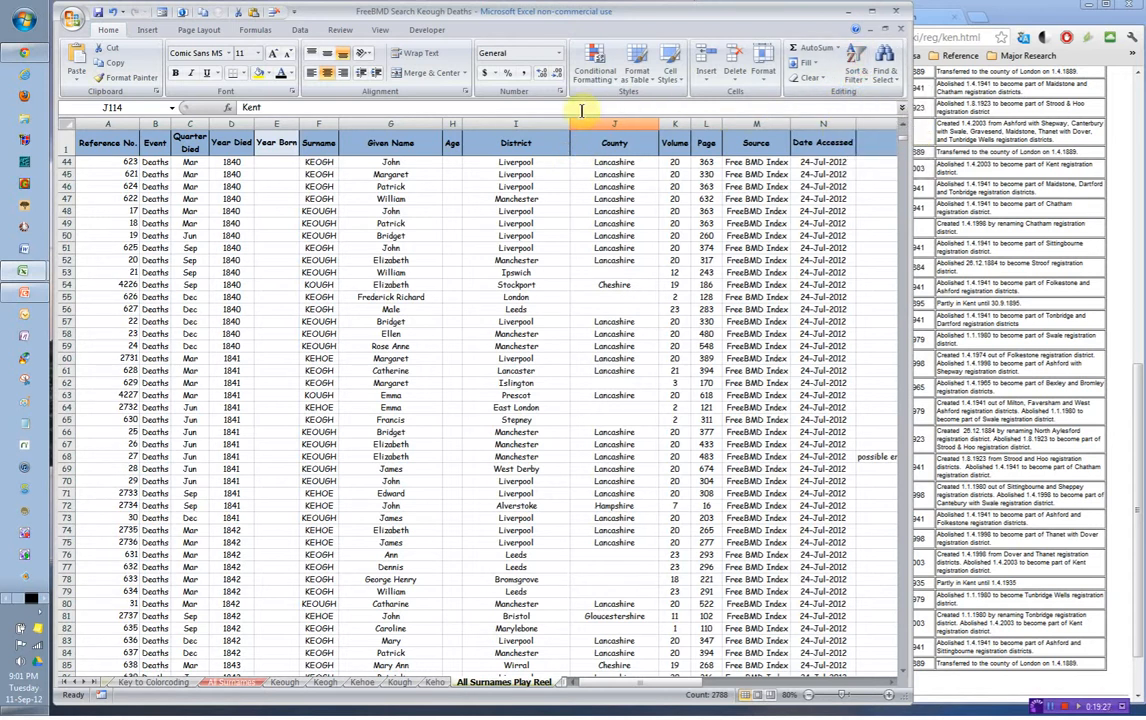
click(605, 146)
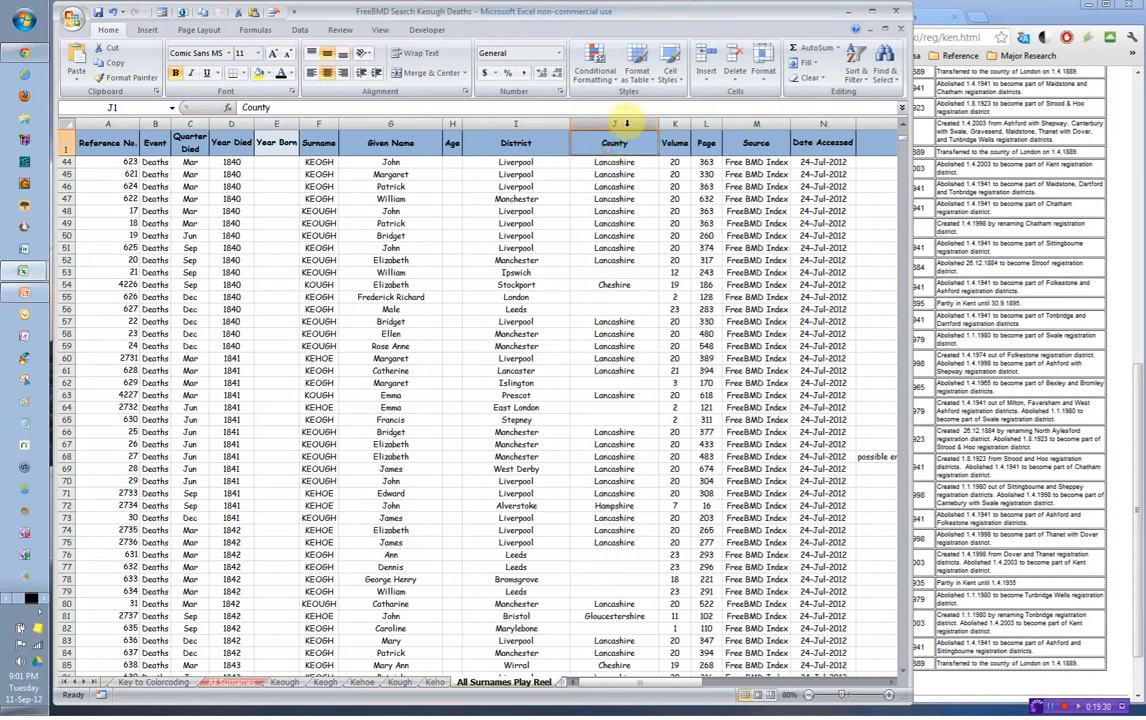
click(650, 123)
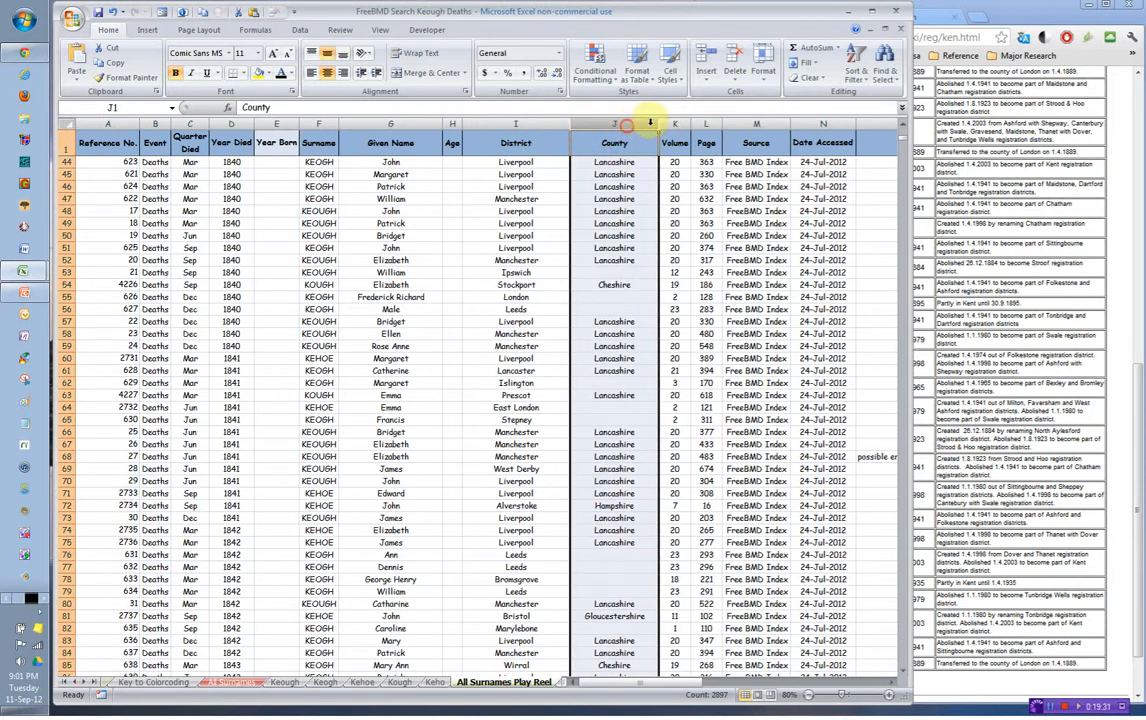
click(866, 88)
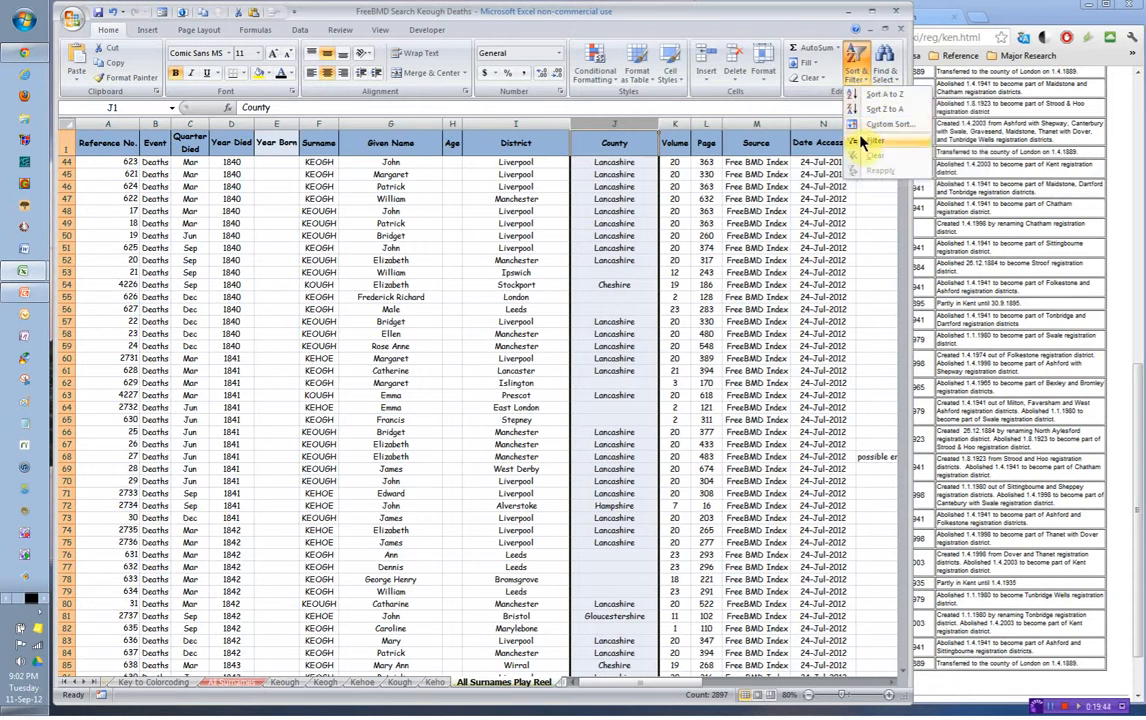
click(860, 142)
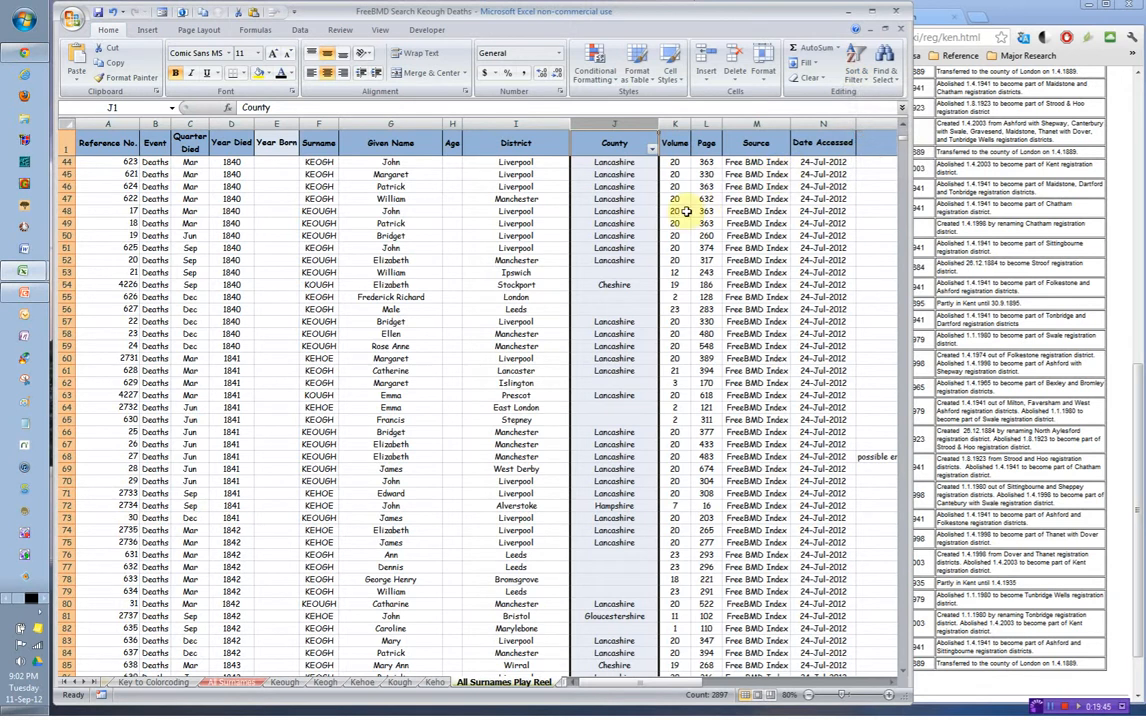
Filter the County column to show only Cheshire and look through the matching death records
click(653, 154)
click(543, 257)
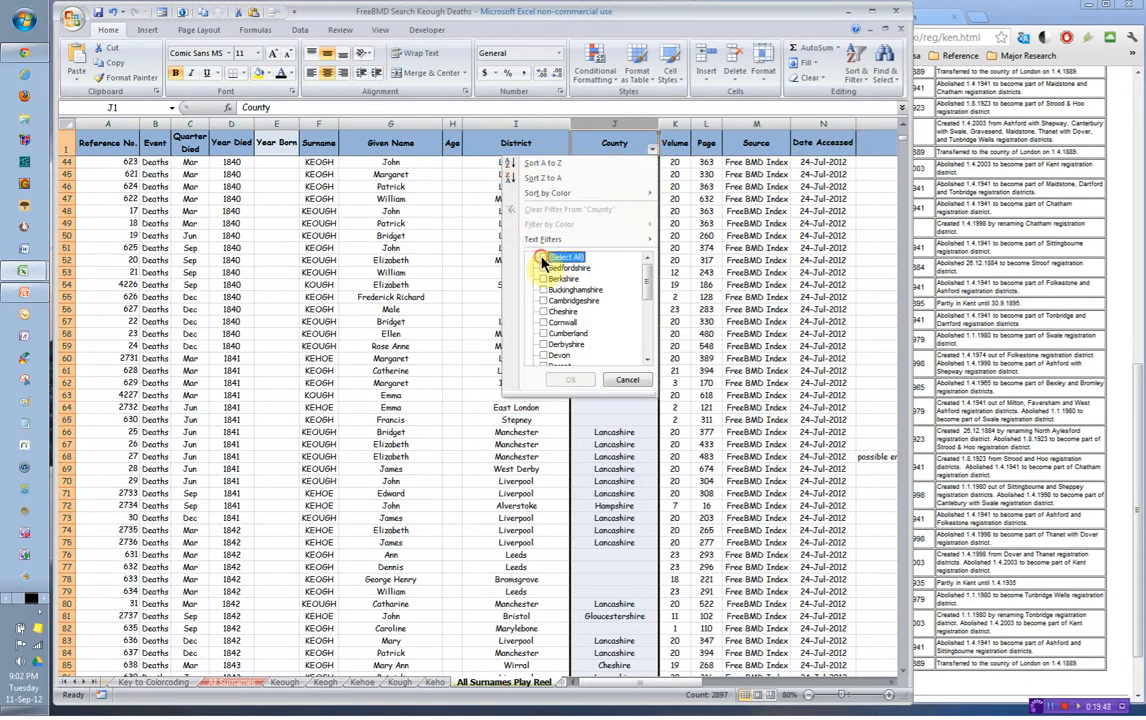
click(543, 312)
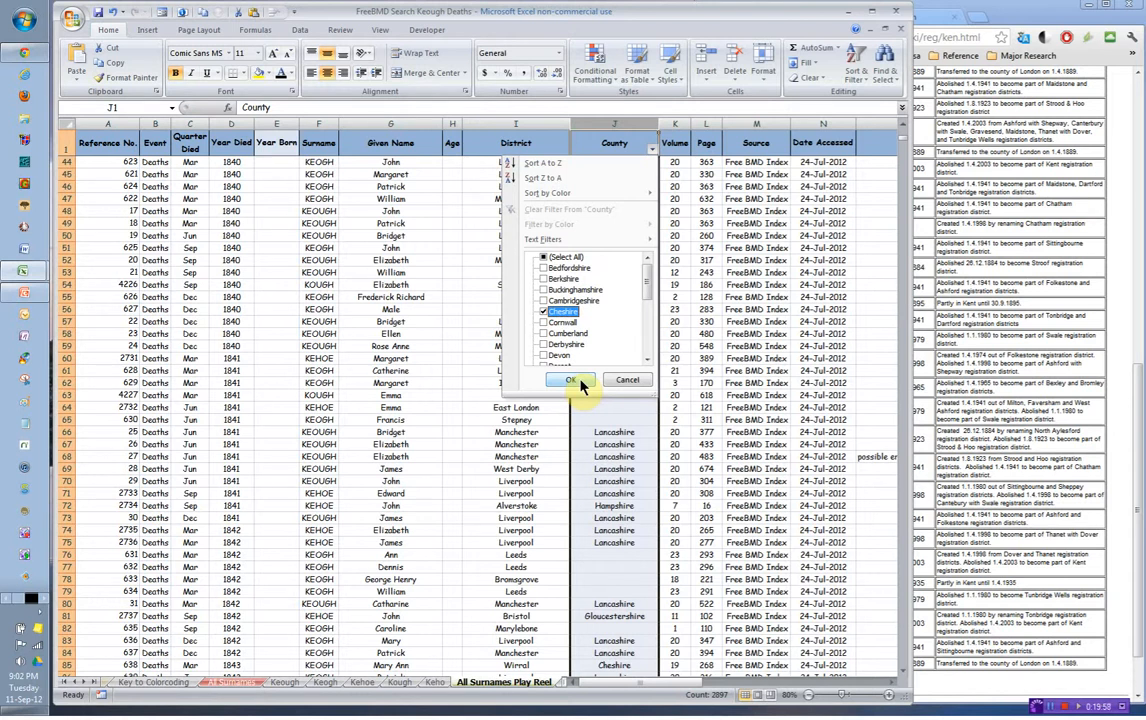
click(579, 383)
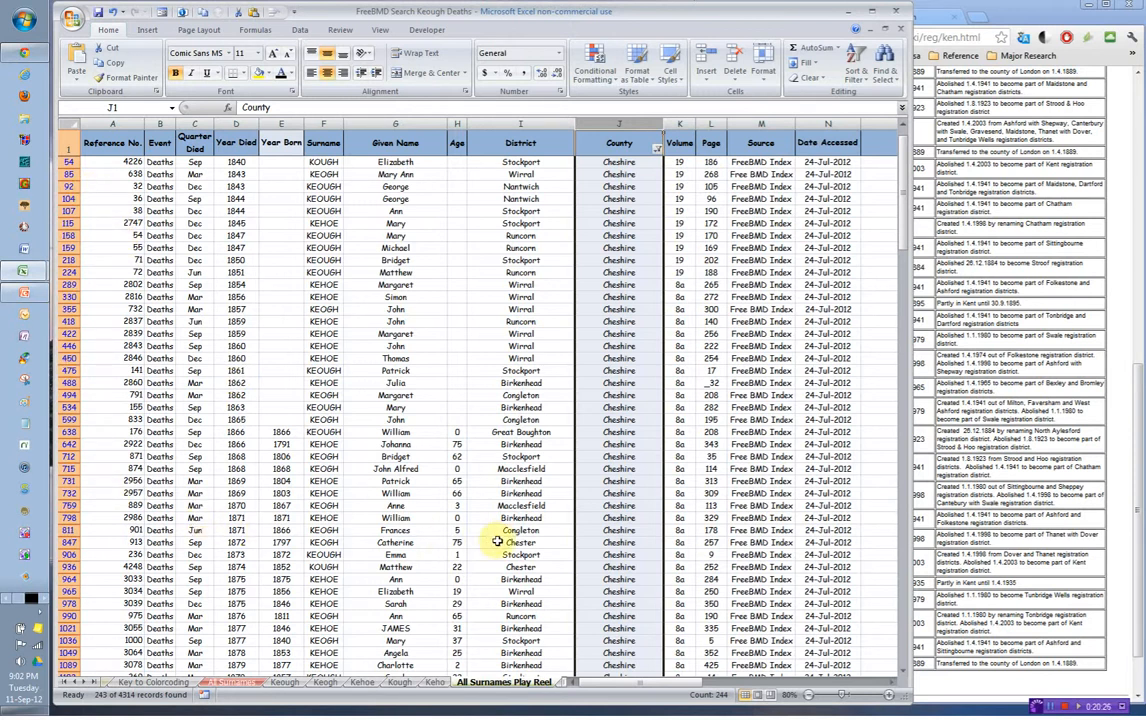
drag(905, 250, 911, 313)
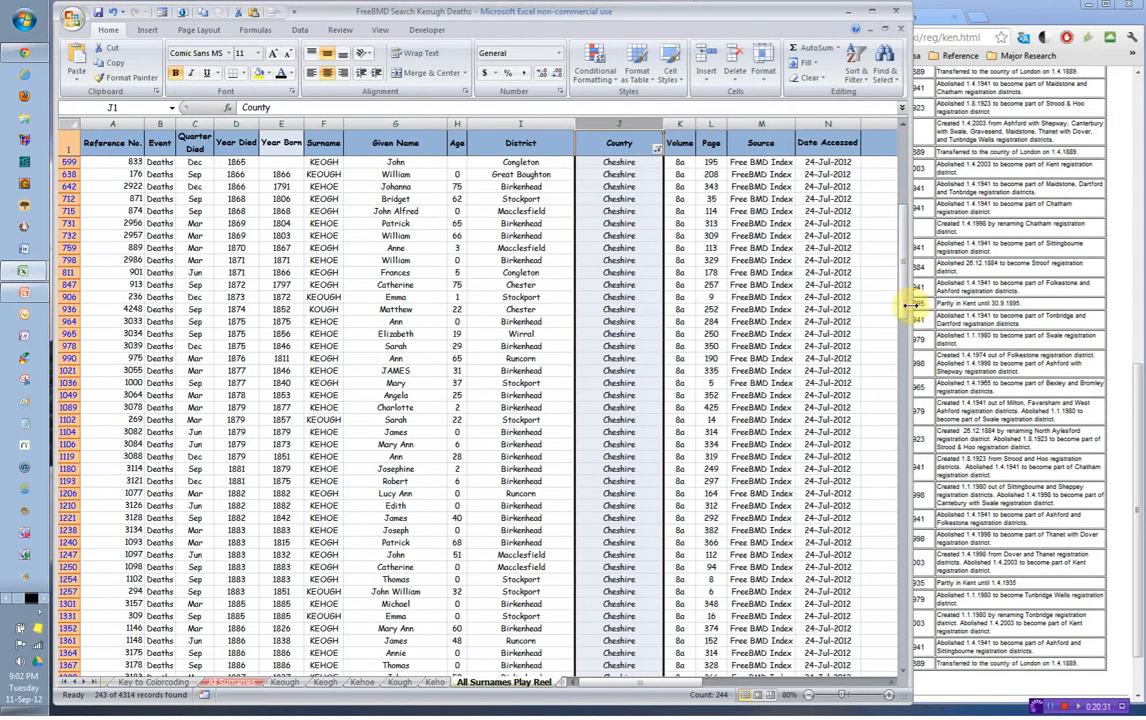